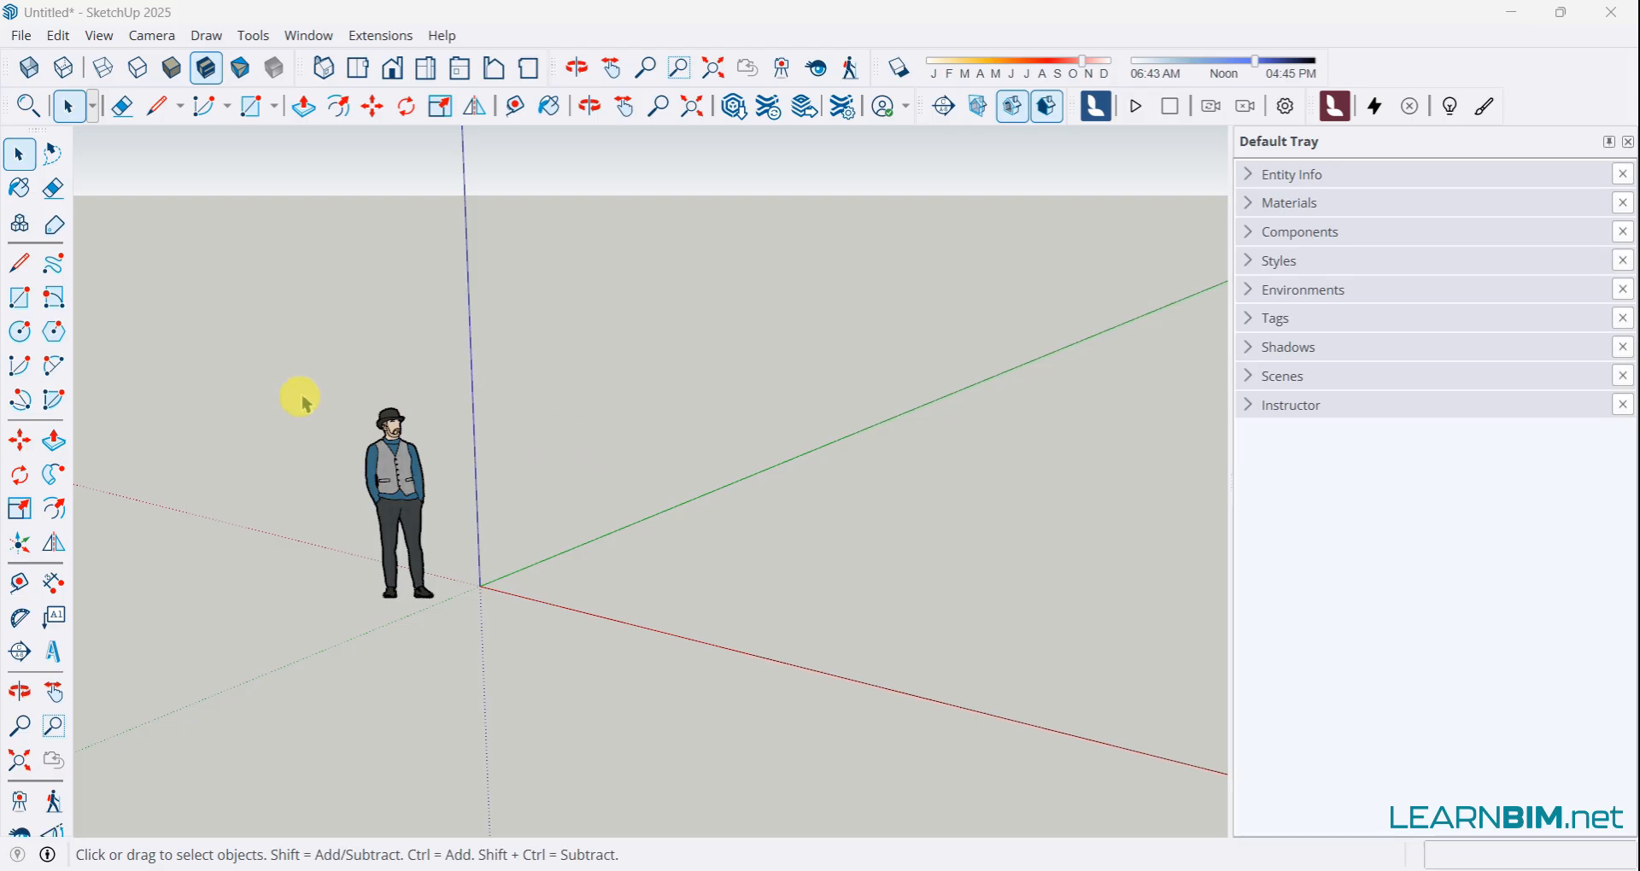
Draw a rectangle about 277 by 357 cm on the ground beside the origin, along the red axis.
click(18, 299)
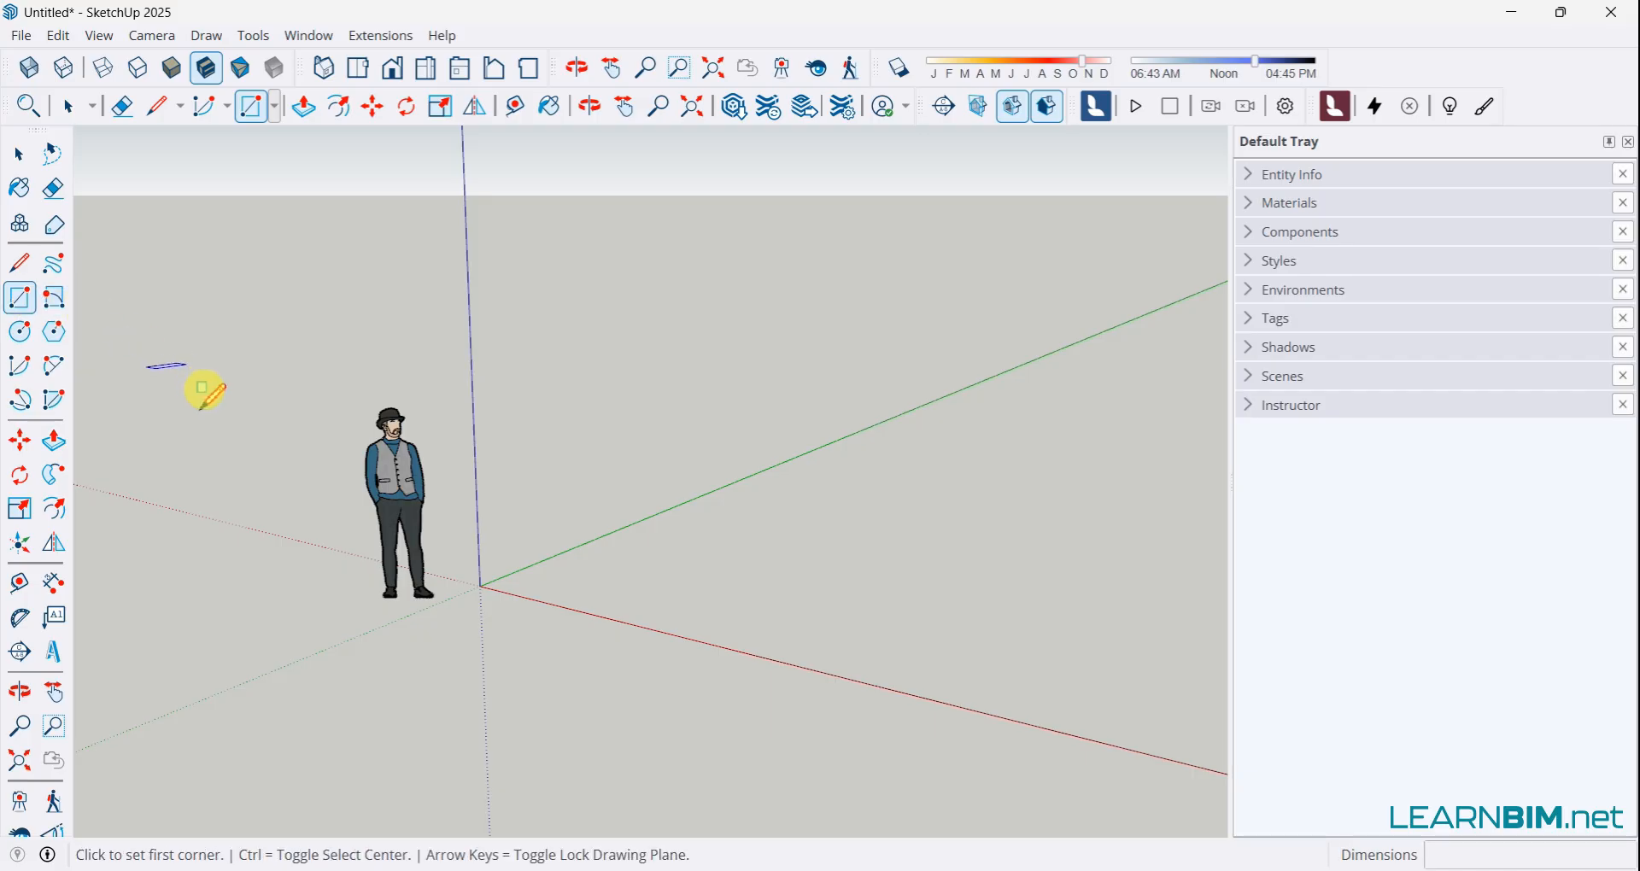
click(513, 592)
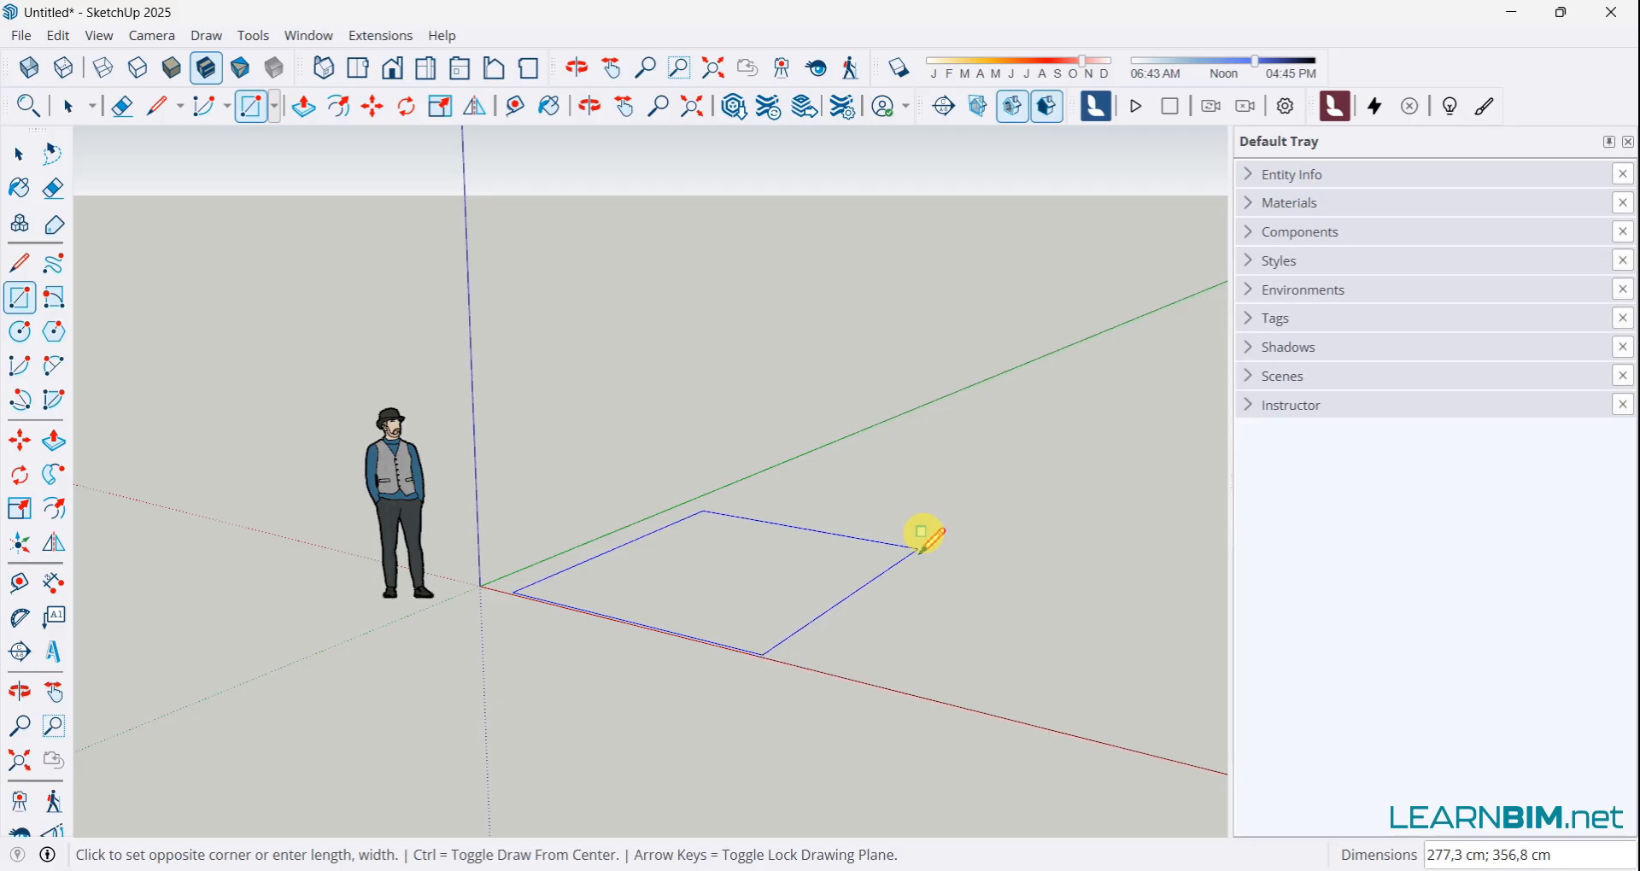
click(910, 545)
Draw a second rectangle beside the first with dimensions 200,100, and a third in front of the red axis with 200 as its first dimension.
middle_drag(898, 534, 1099, 761)
click(963, 522)
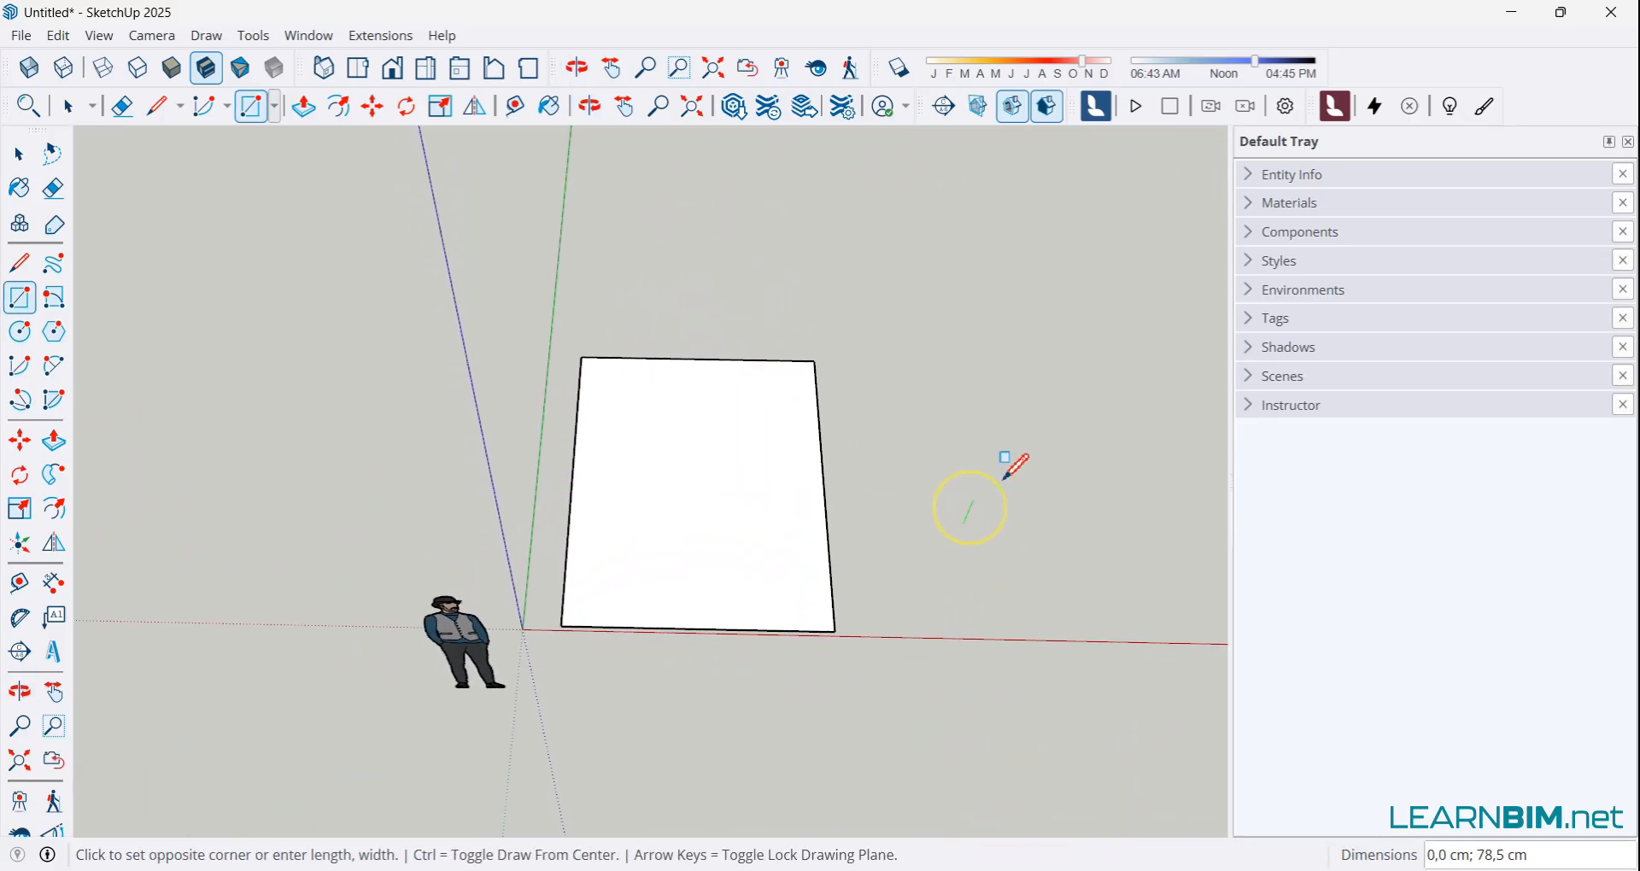
click(1058, 363)
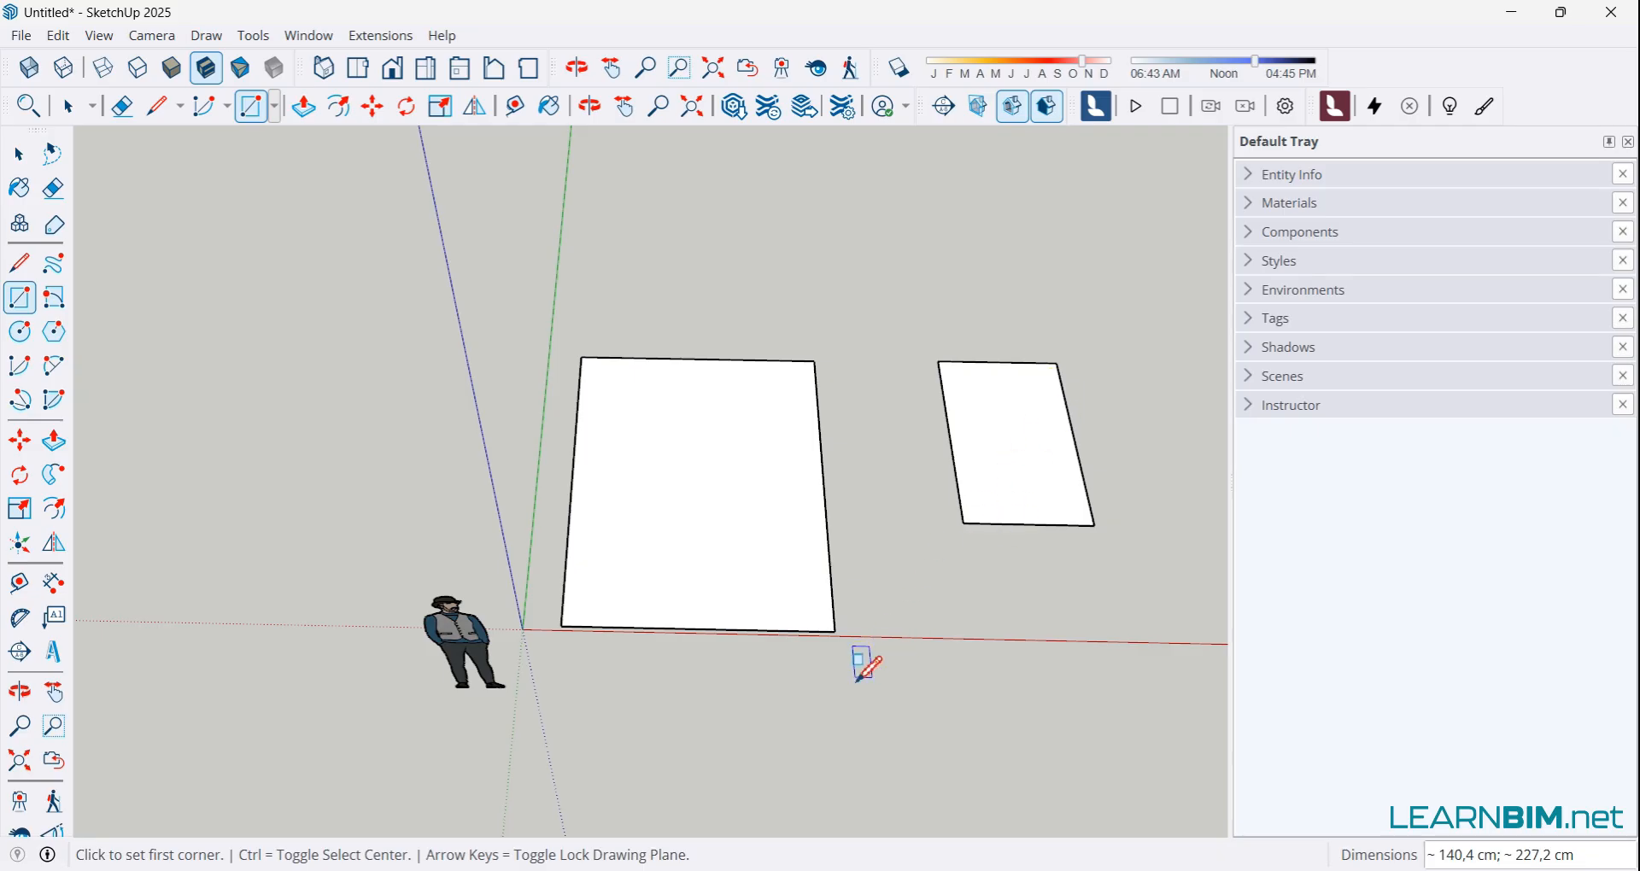
text(200,100)
key(Return)
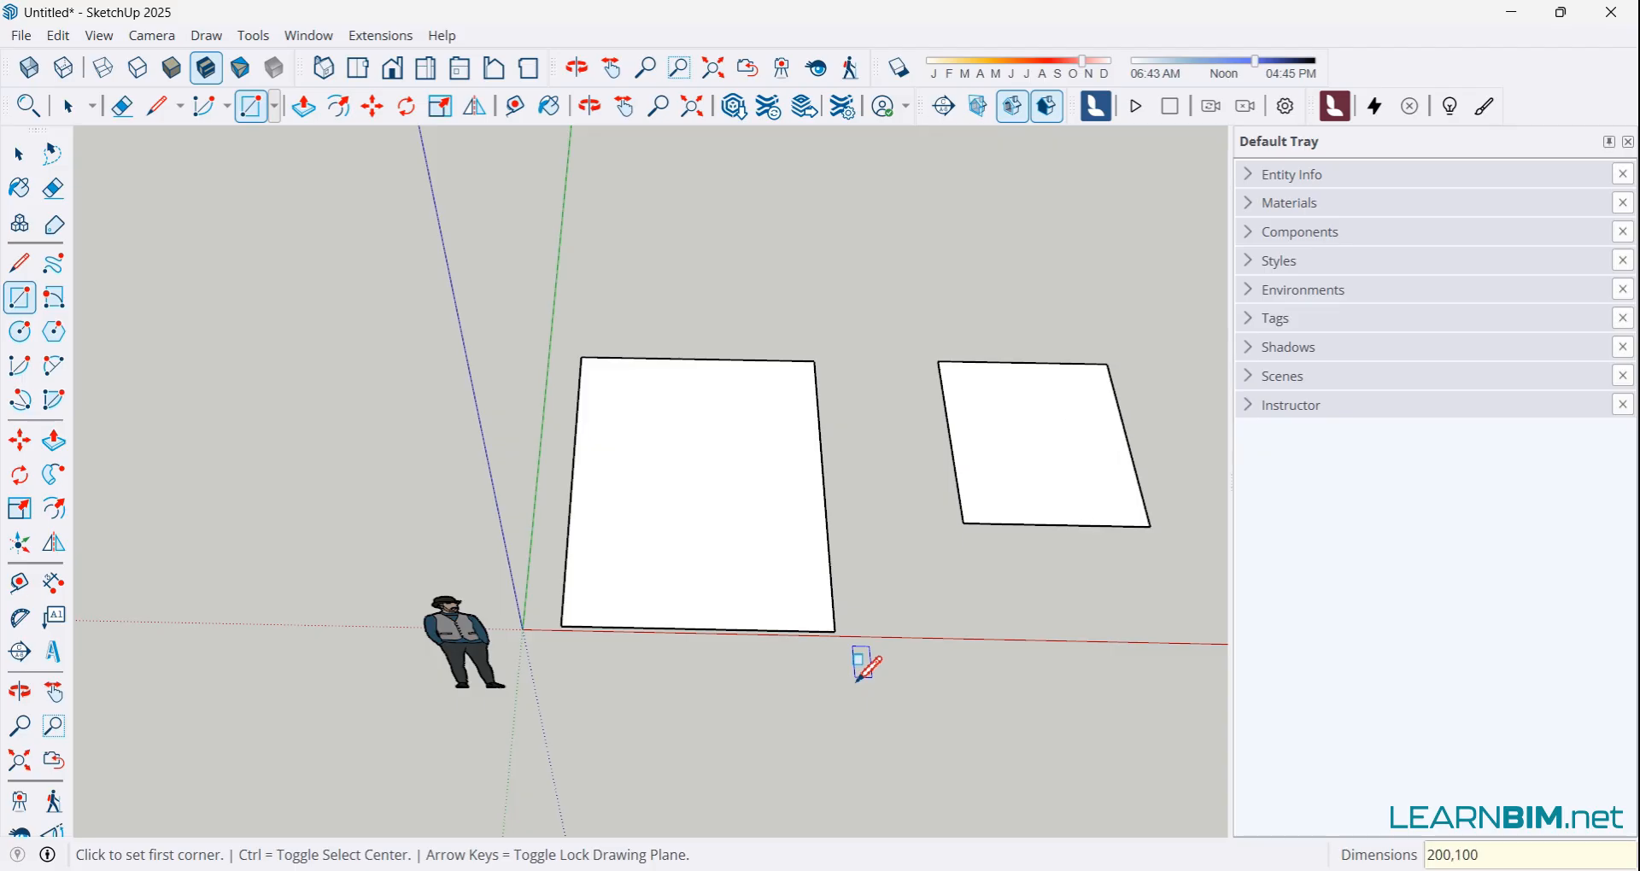
click(856, 680)
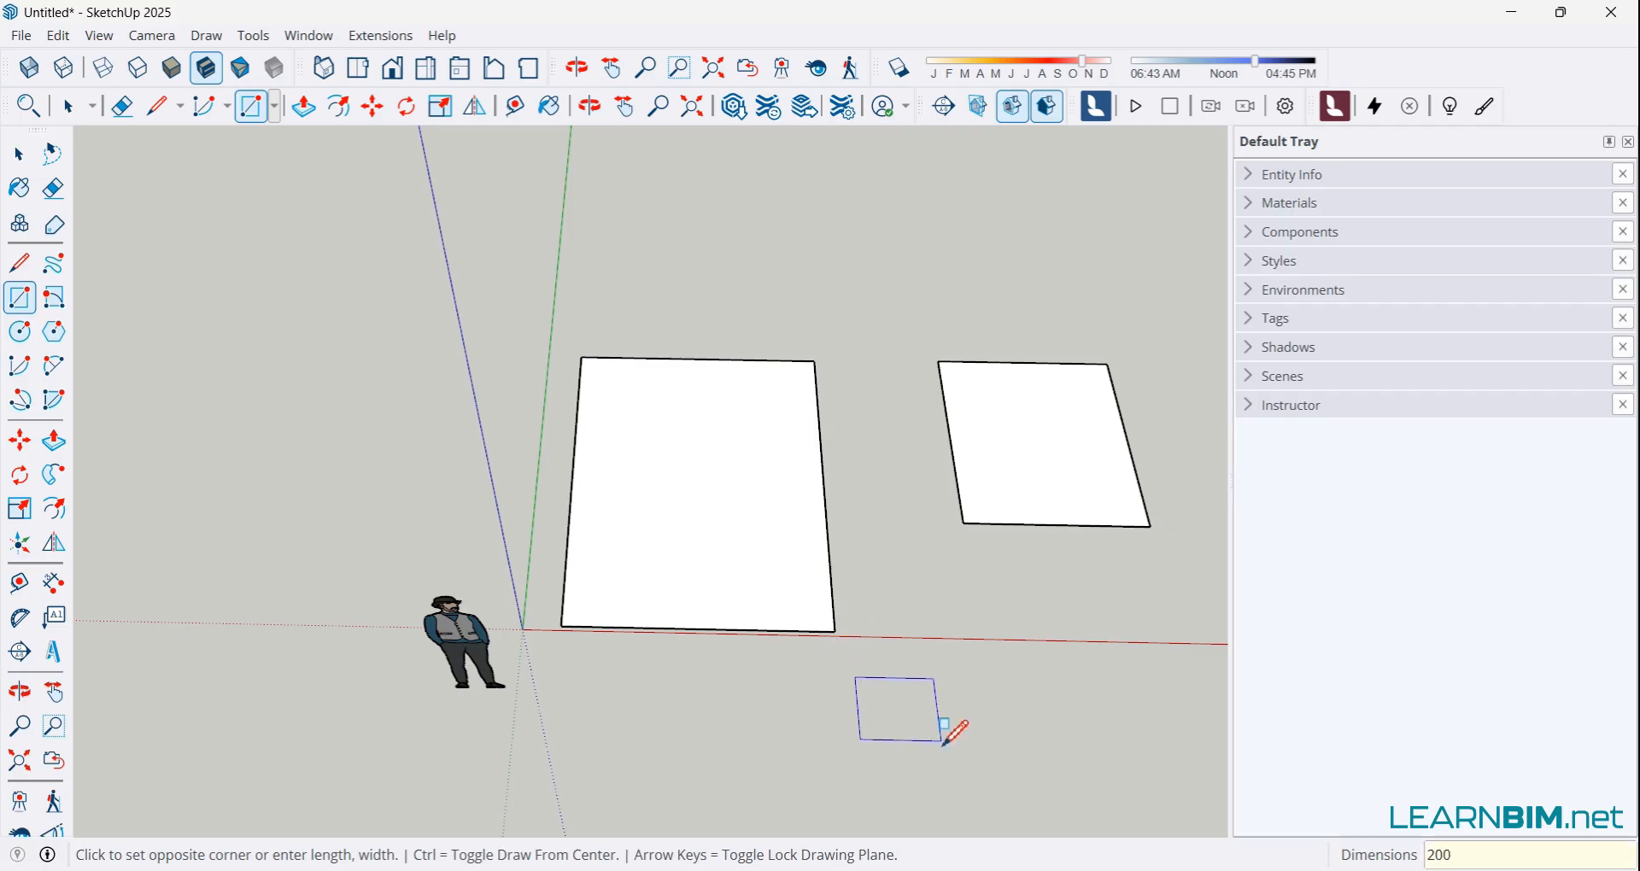
key(Return)
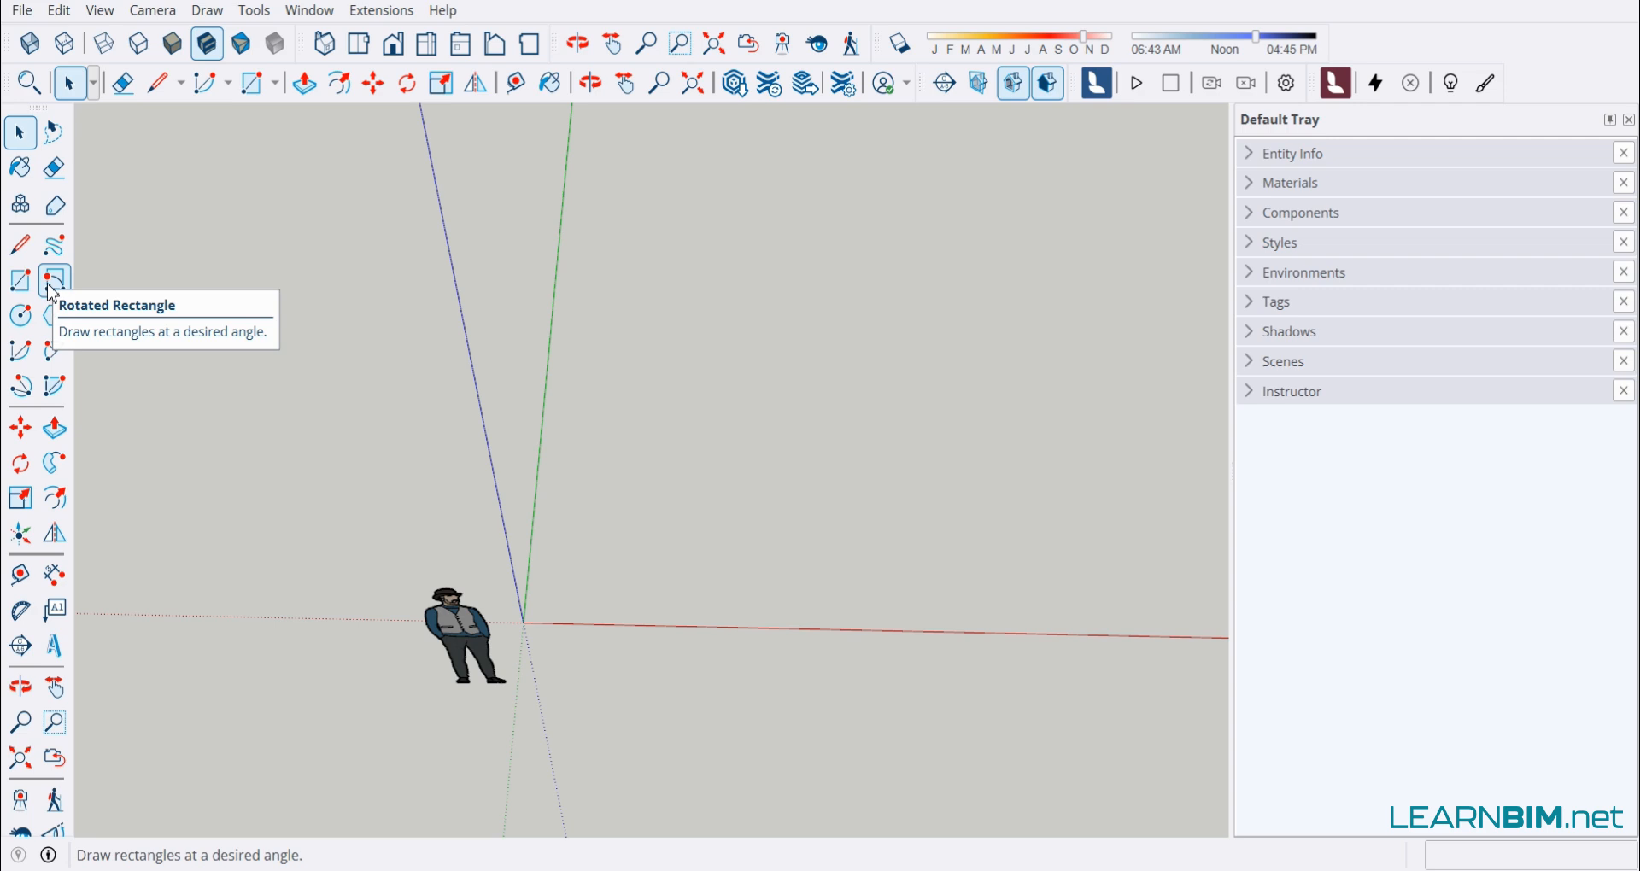
Draw a tilted rectangle beyond the red axis with the Rotated Rectangle tool, setting its first edge at an angle and tilting its width.
click(53, 282)
middle_drag(713, 568, 645, 319)
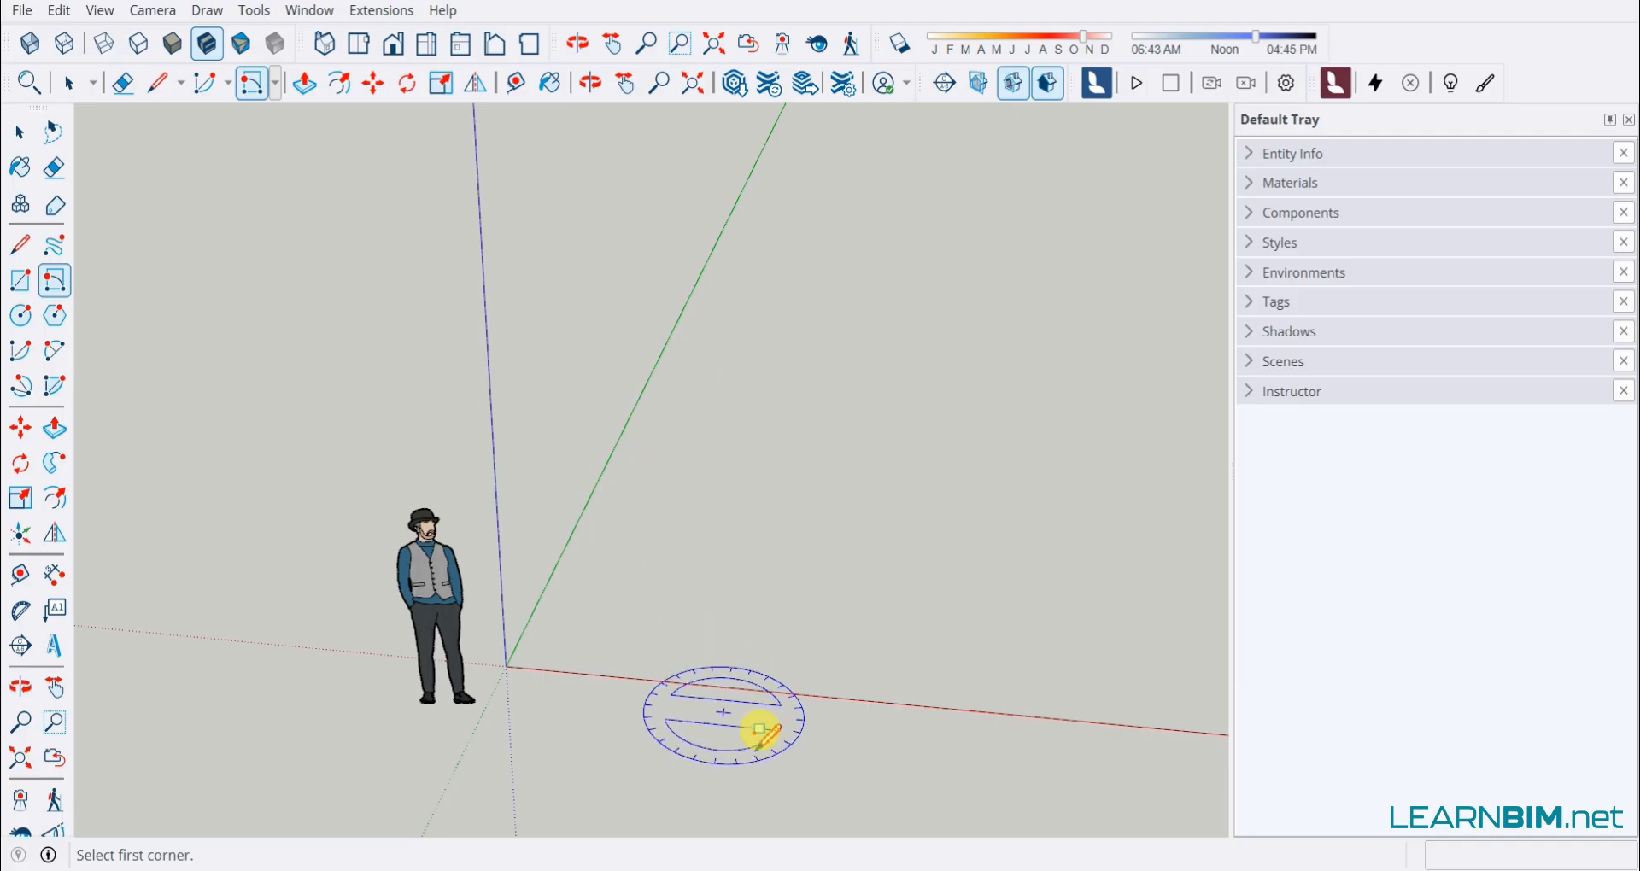
click(737, 629)
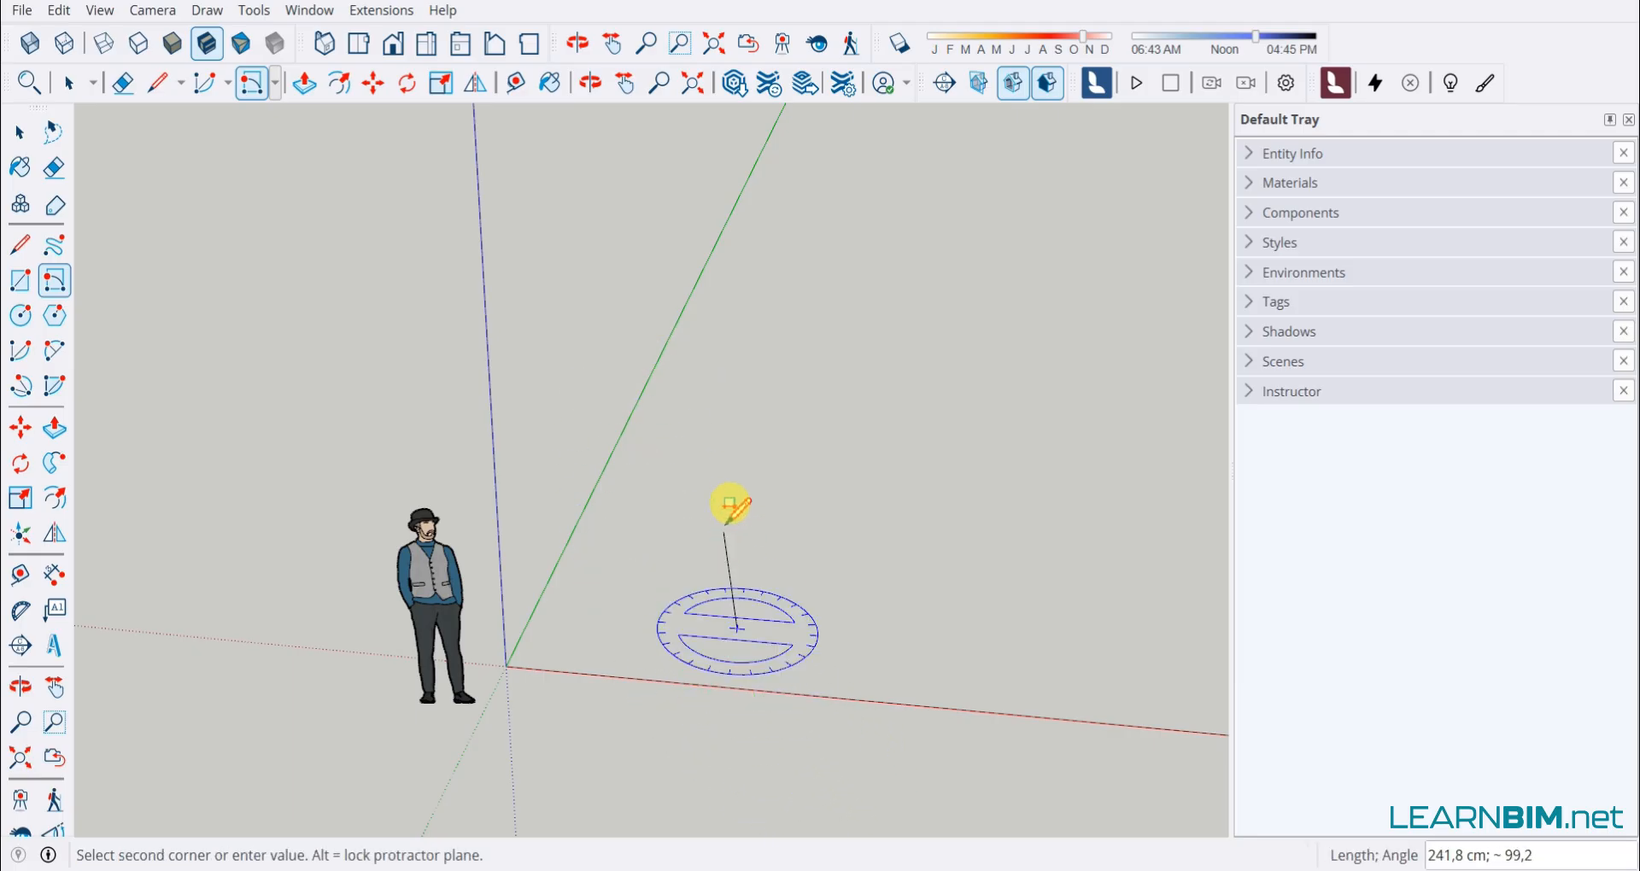
click(897, 432)
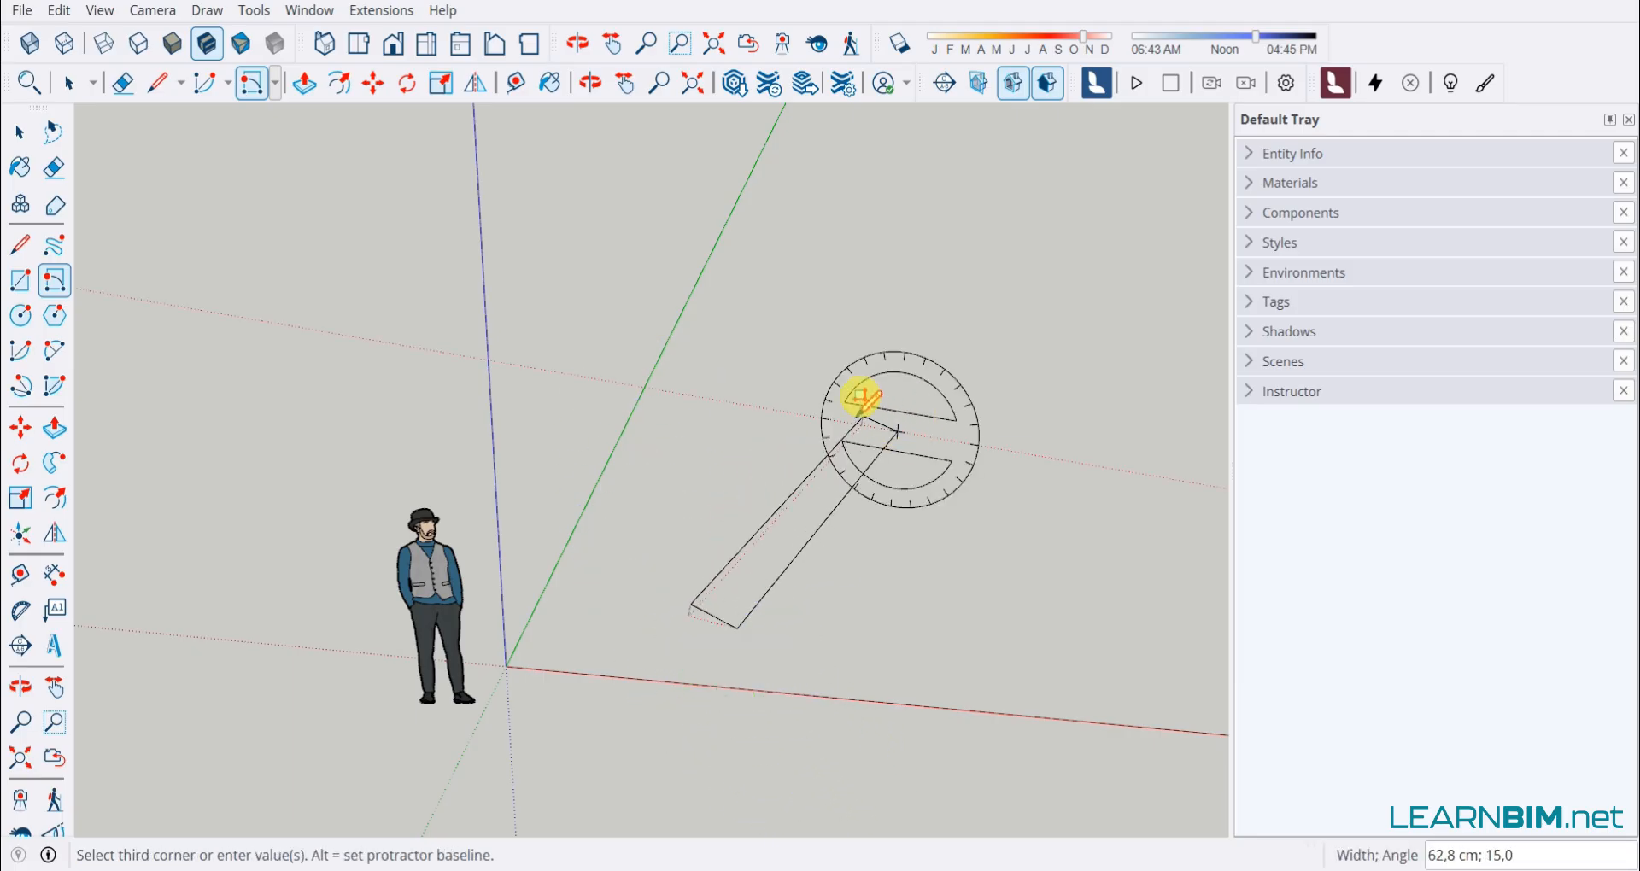
click(793, 373)
Draw a second rotated rectangle behind the first one, tilted up from the ground plane.
middle_drag(746, 439, 705, 299)
click(702, 310)
click(767, 198)
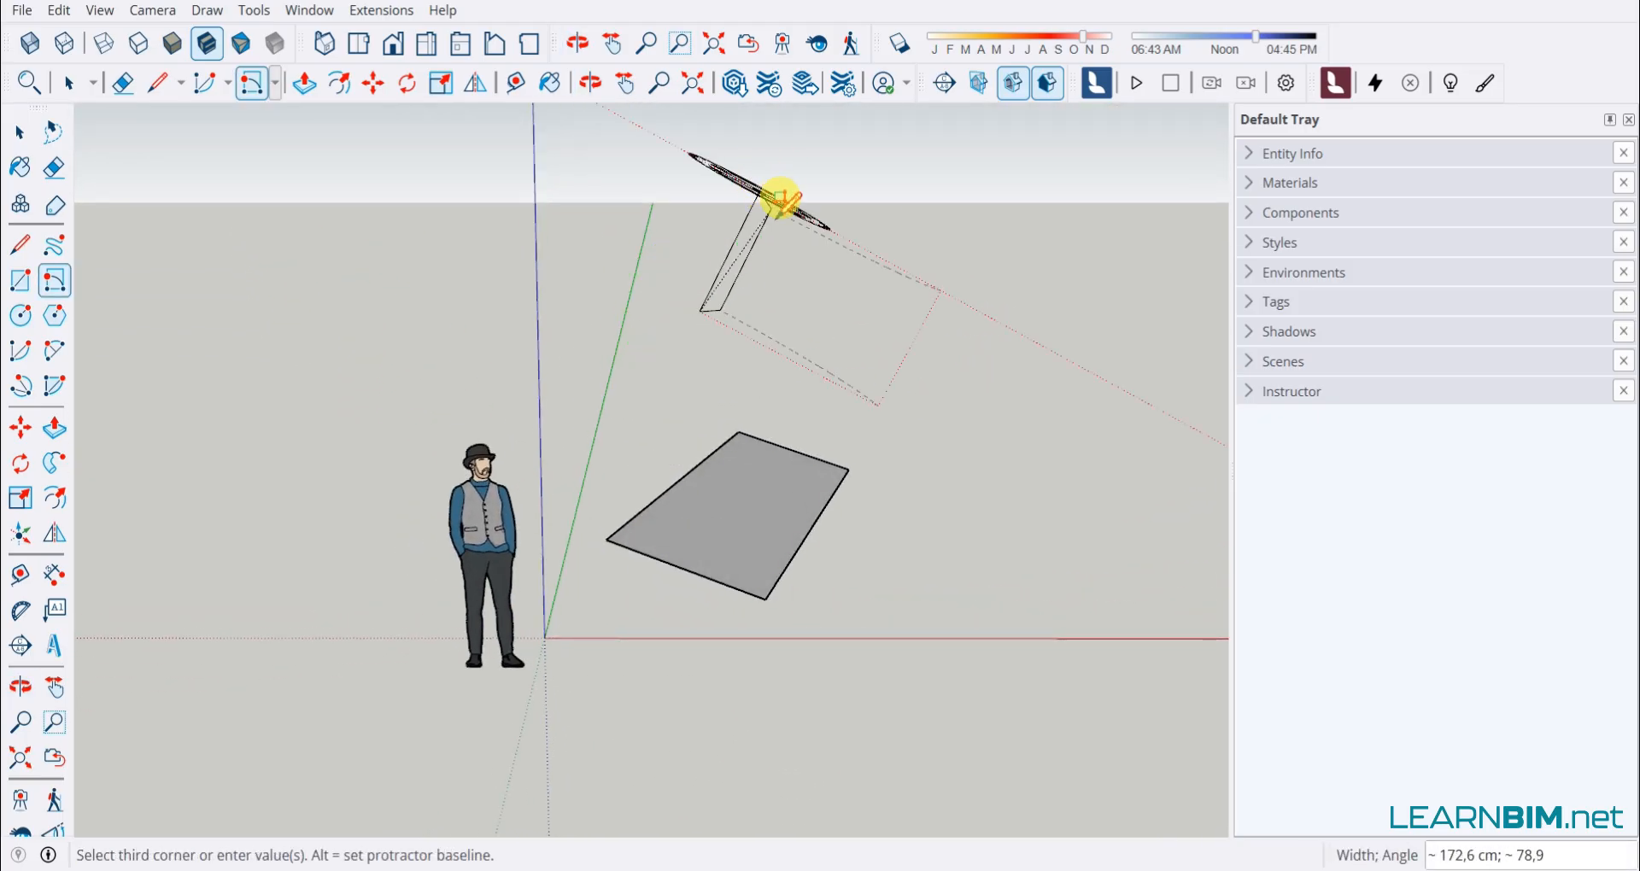
middle_drag(703, 264, 869, 228)
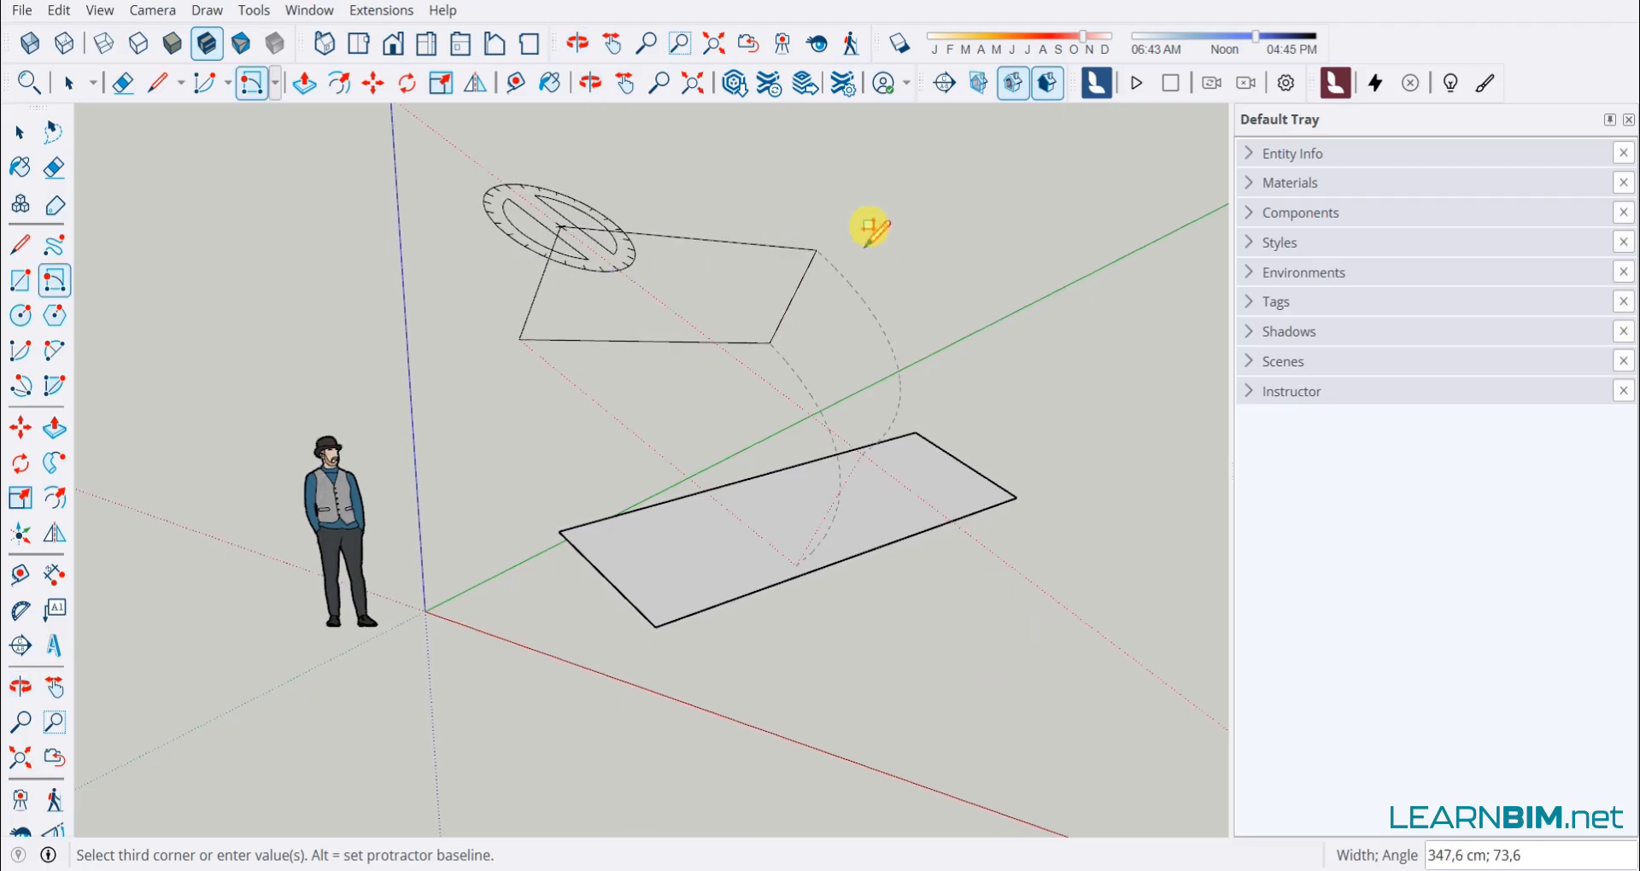
click(942, 169)
middle_drag(942, 169, 1193, 174)
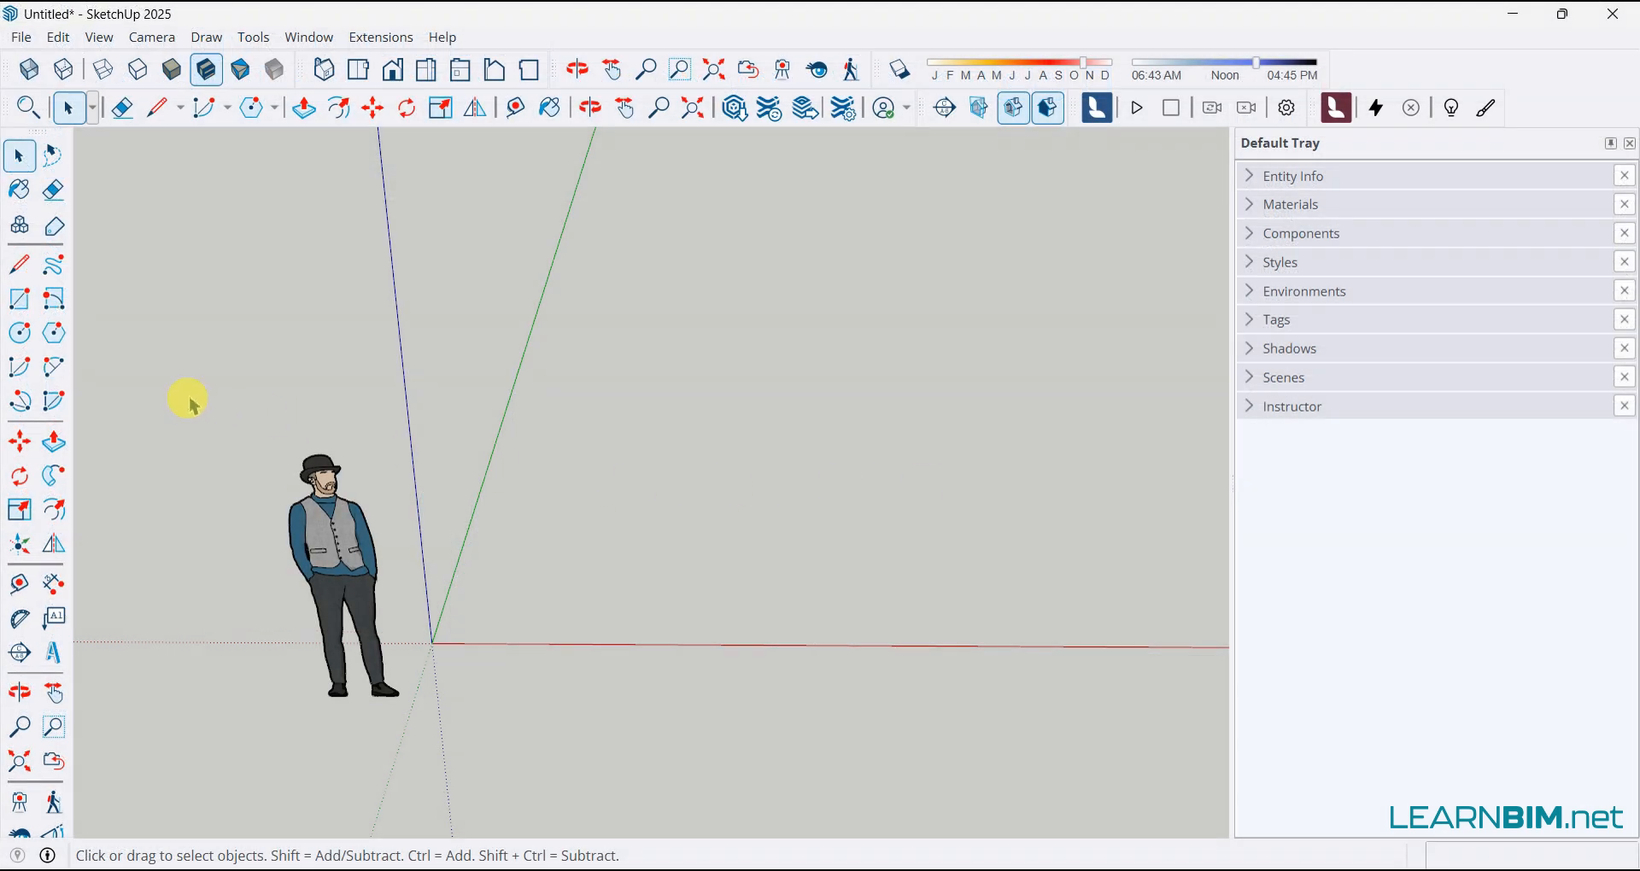
Draw a 24-sided circle freehand on the ground between the green and red axes.
click(20, 332)
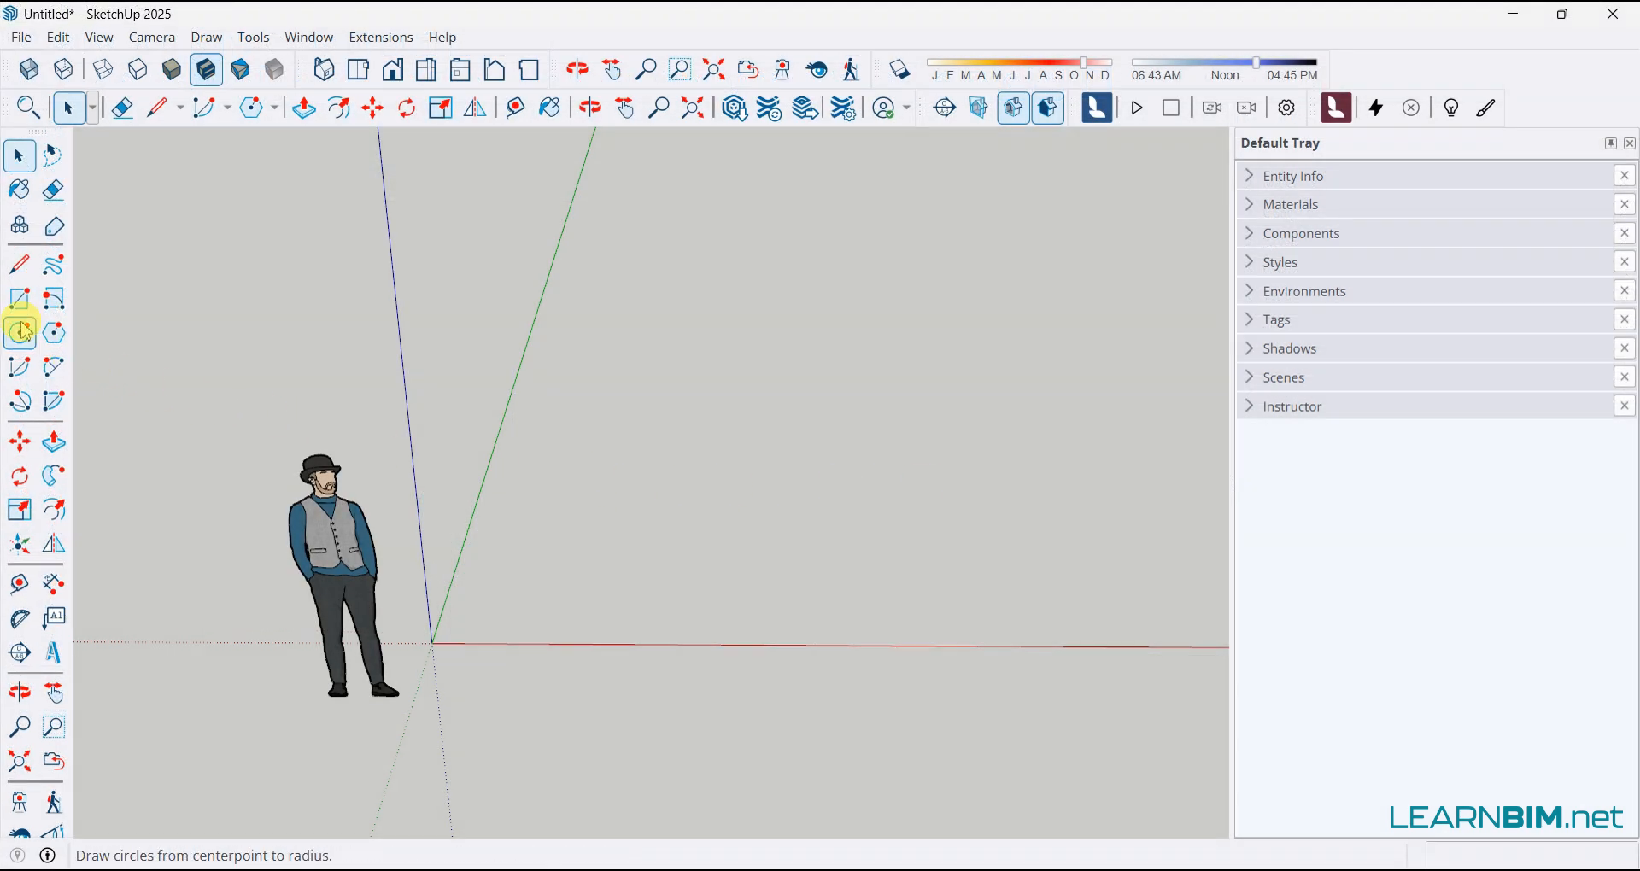
click(23, 334)
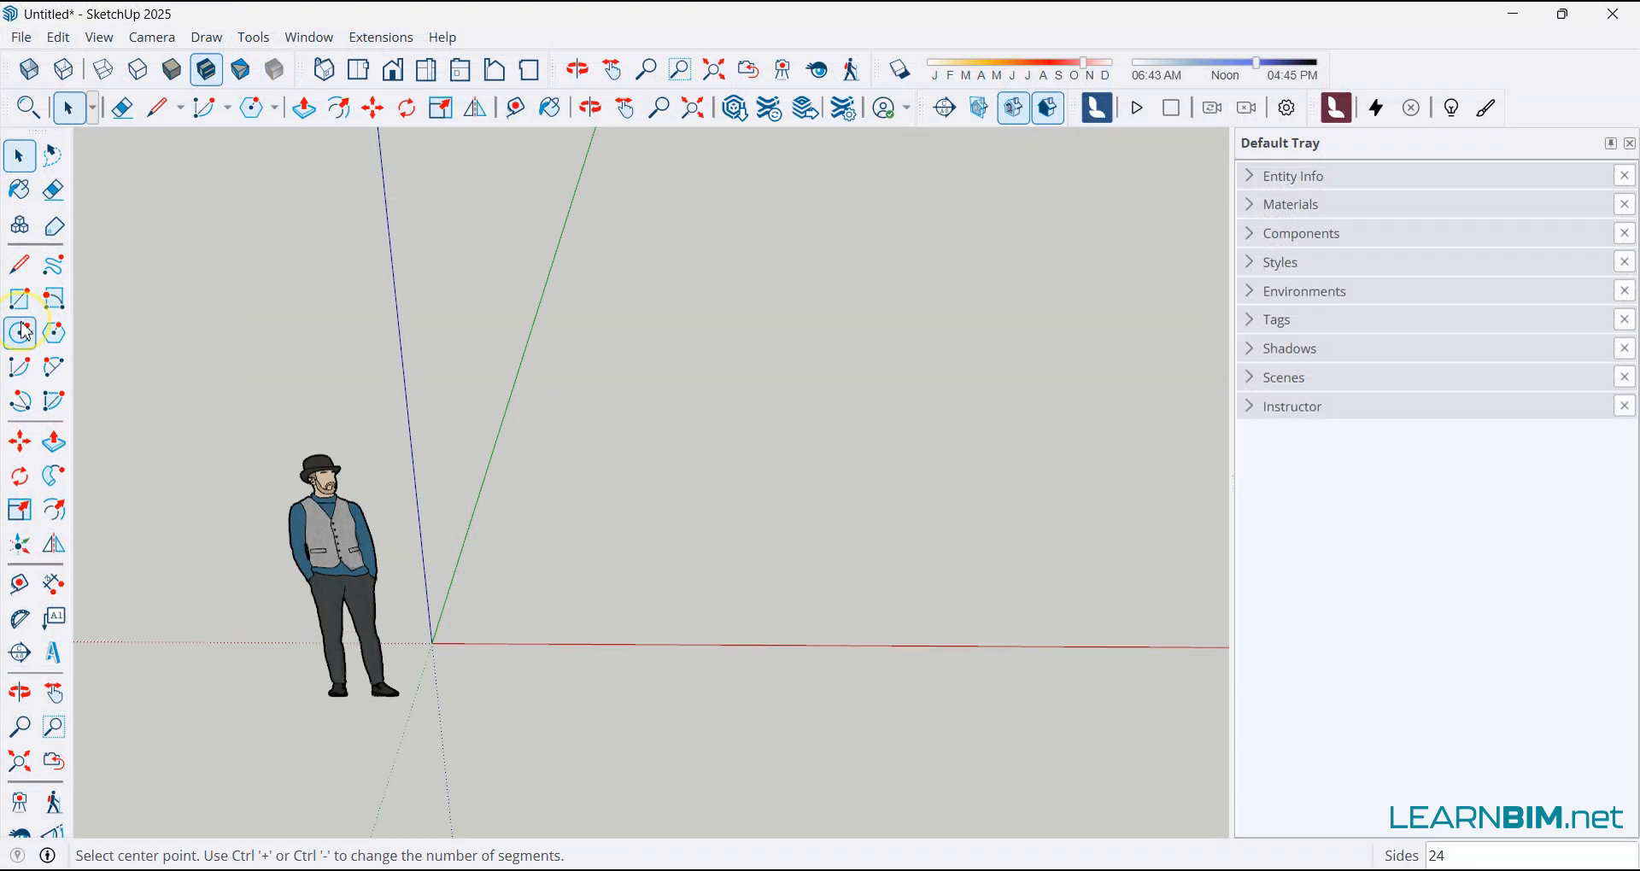
click(776, 513)
drag(777, 531, 787, 501)
Draw a second circle beside the first with a radius of 50 cm.
click(937, 501)
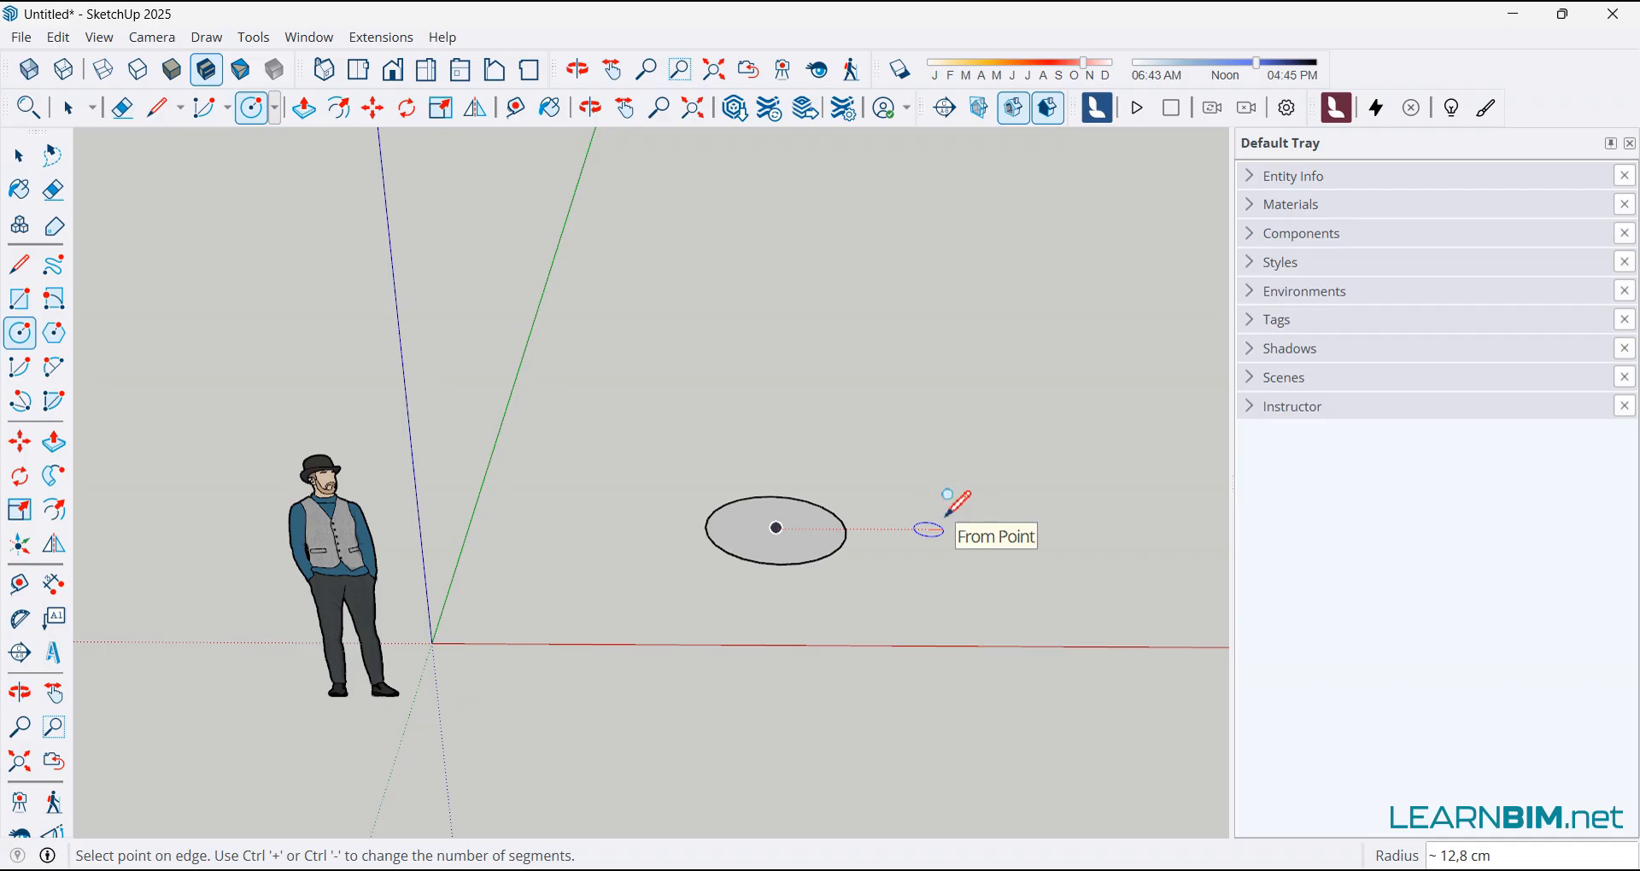
text(50)
key(Return)
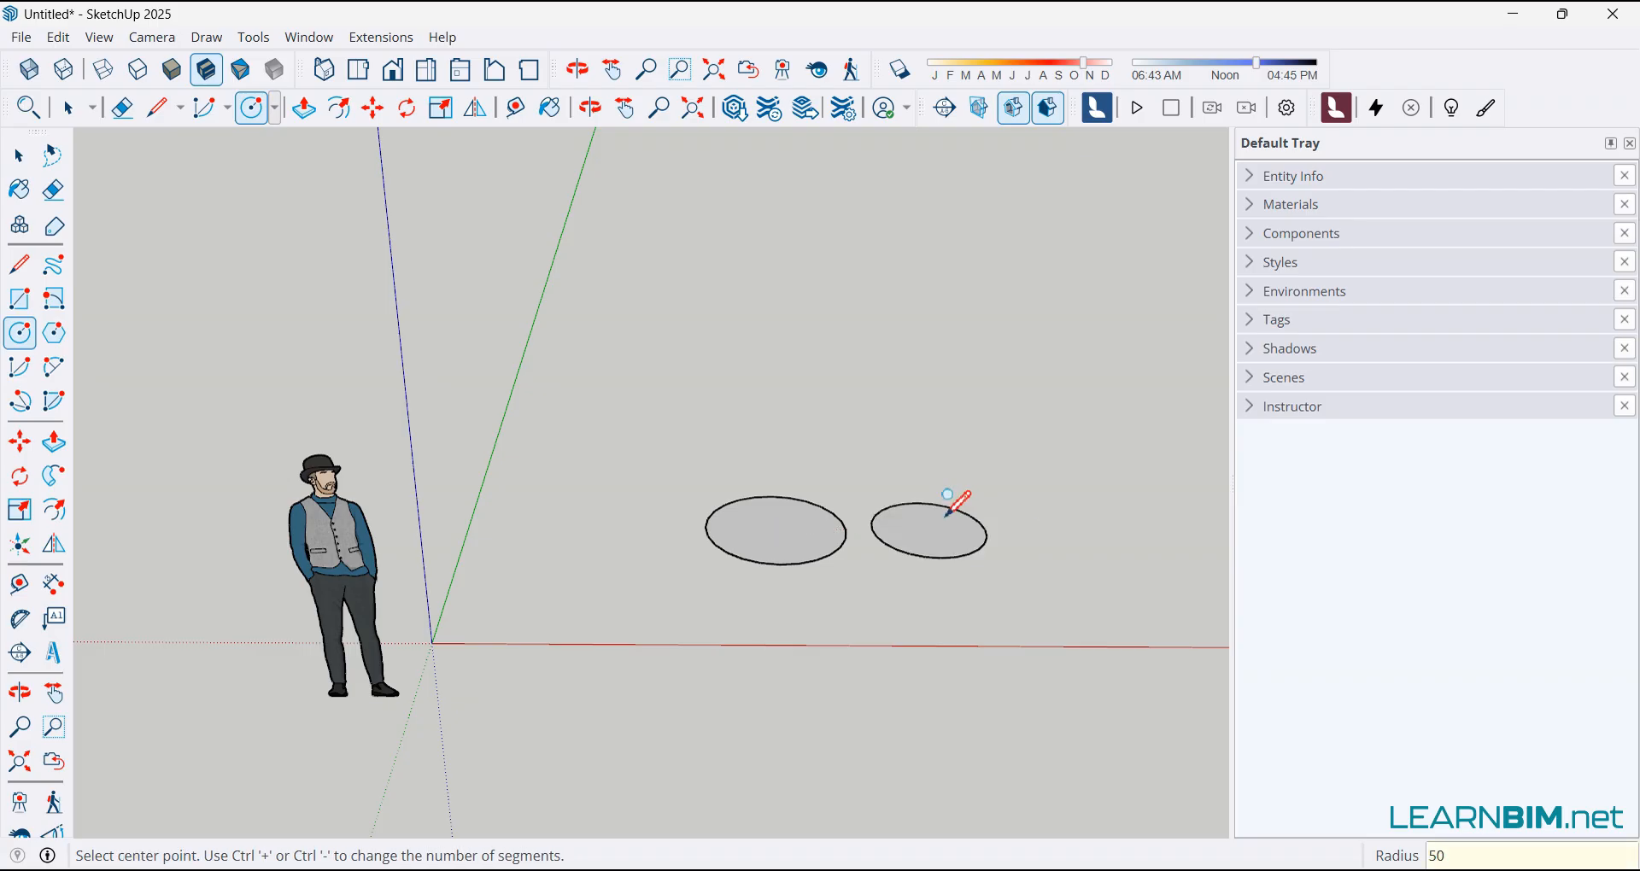
middle_drag(948, 504, 942, 702)
drag(942, 702, 972, 544)
key(c)
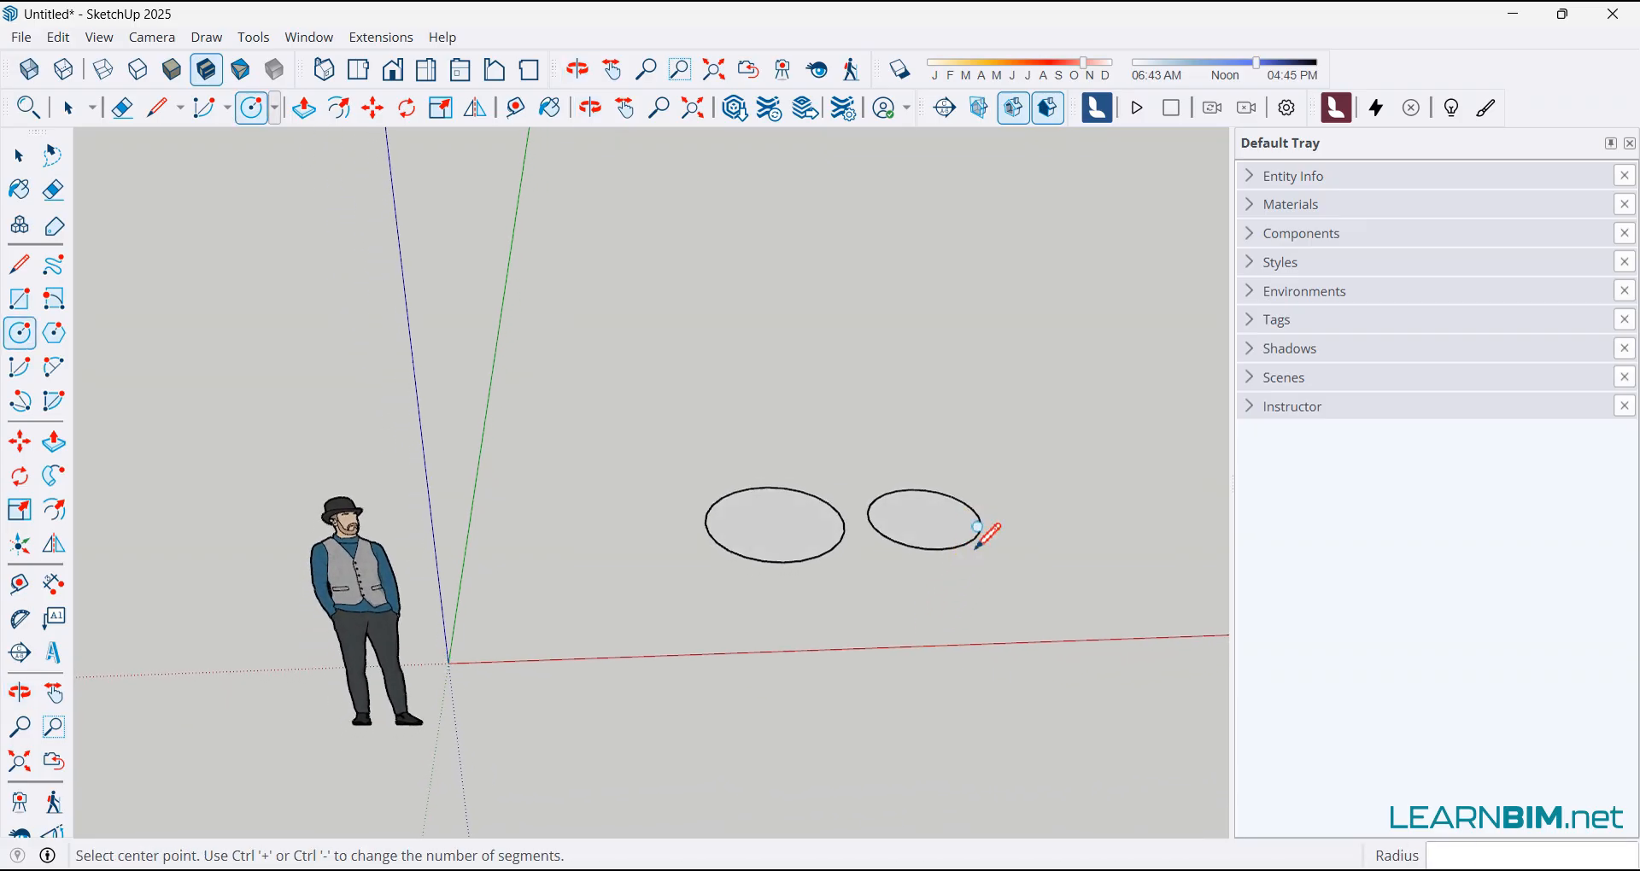
click(965, 543)
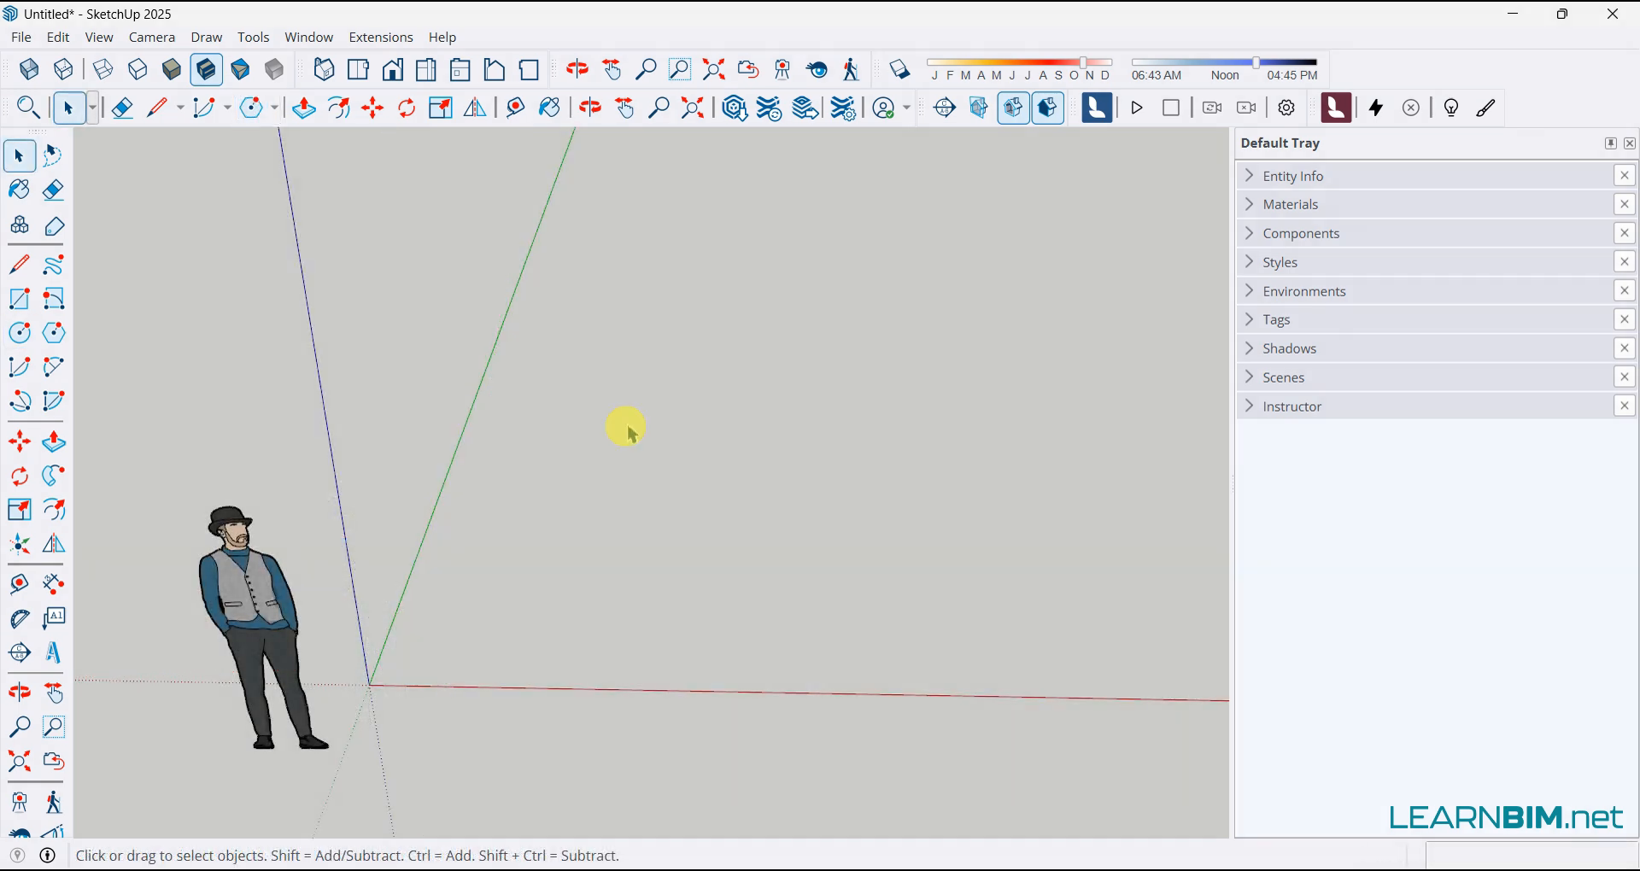
Draw a 5-sided polygon on the ground with an inscribed radius of about 97 cm.
click(43, 346)
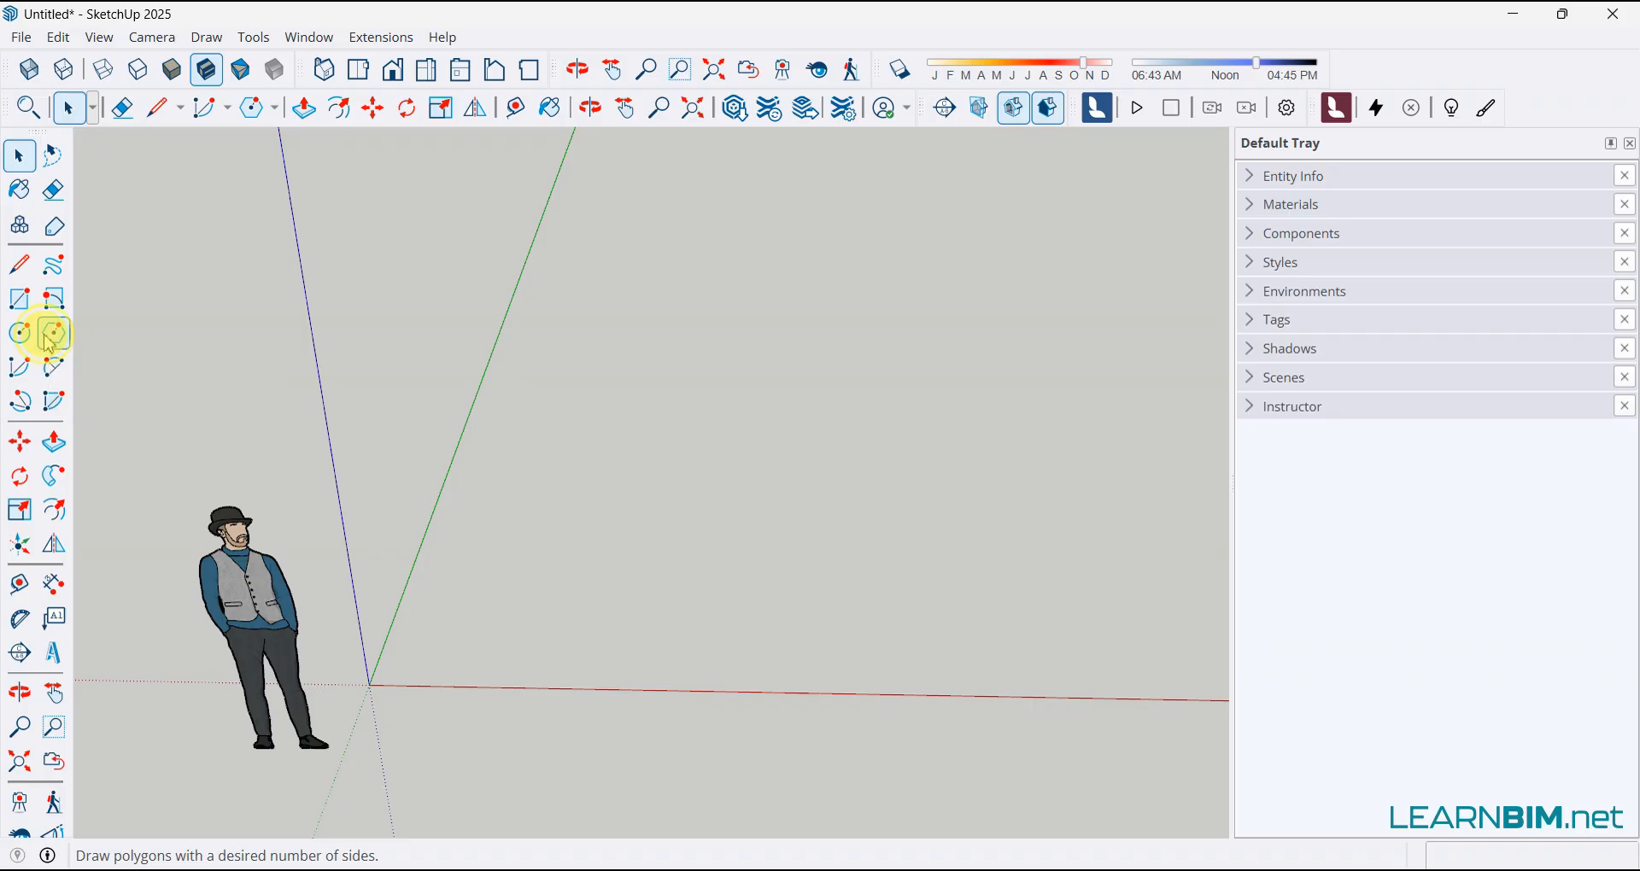
click(48, 342)
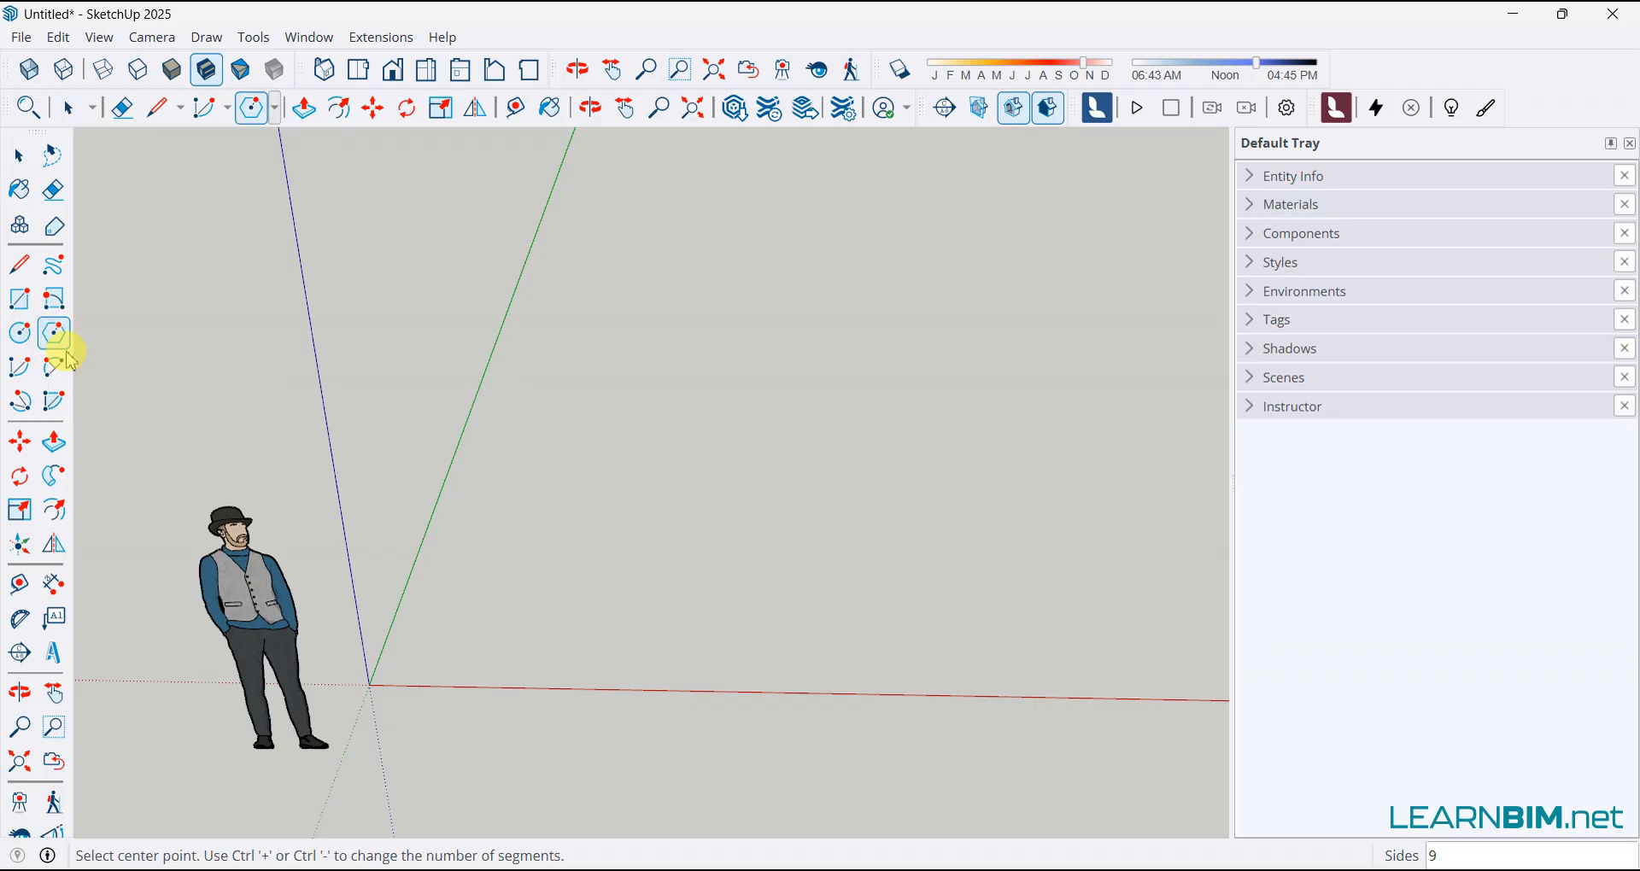
text(5)
key(Return)
click(712, 518)
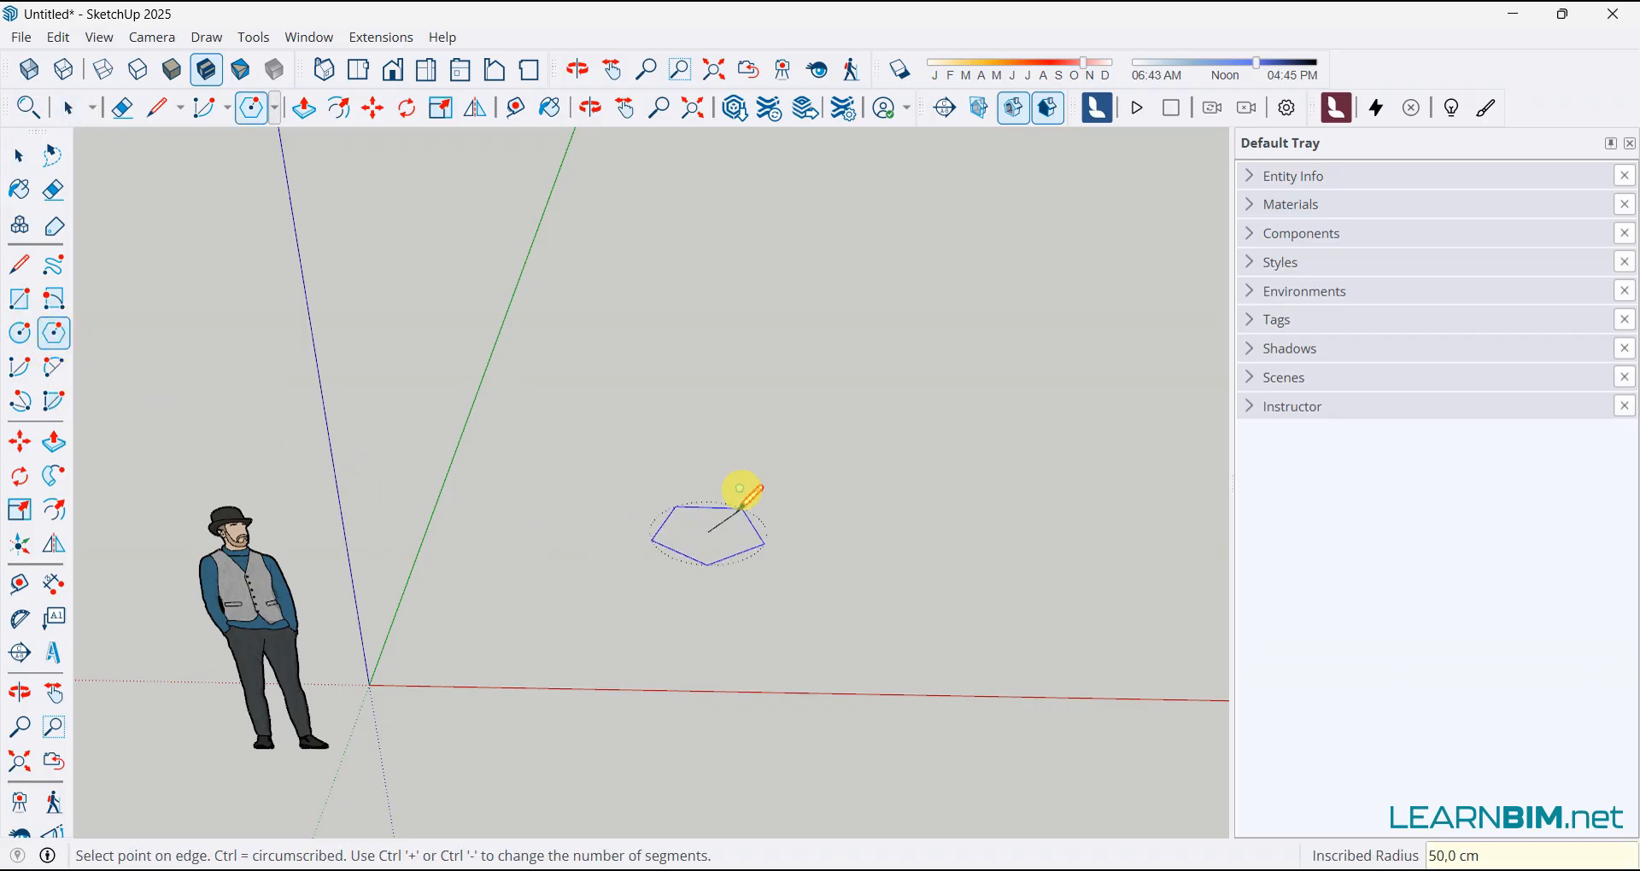
click(750, 475)
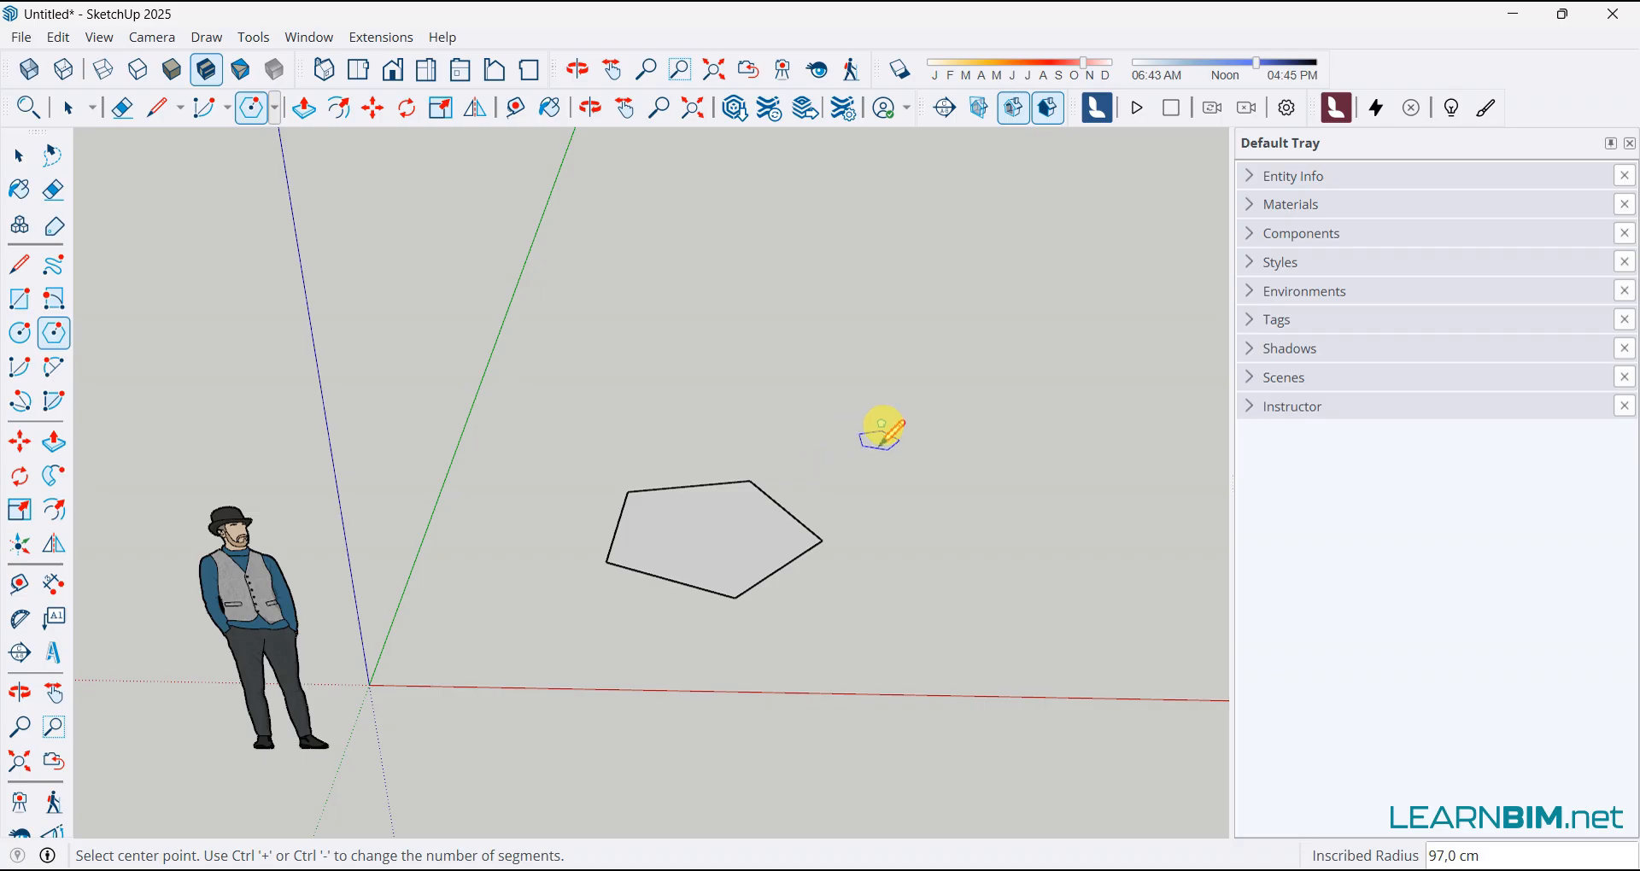
click(21, 155)
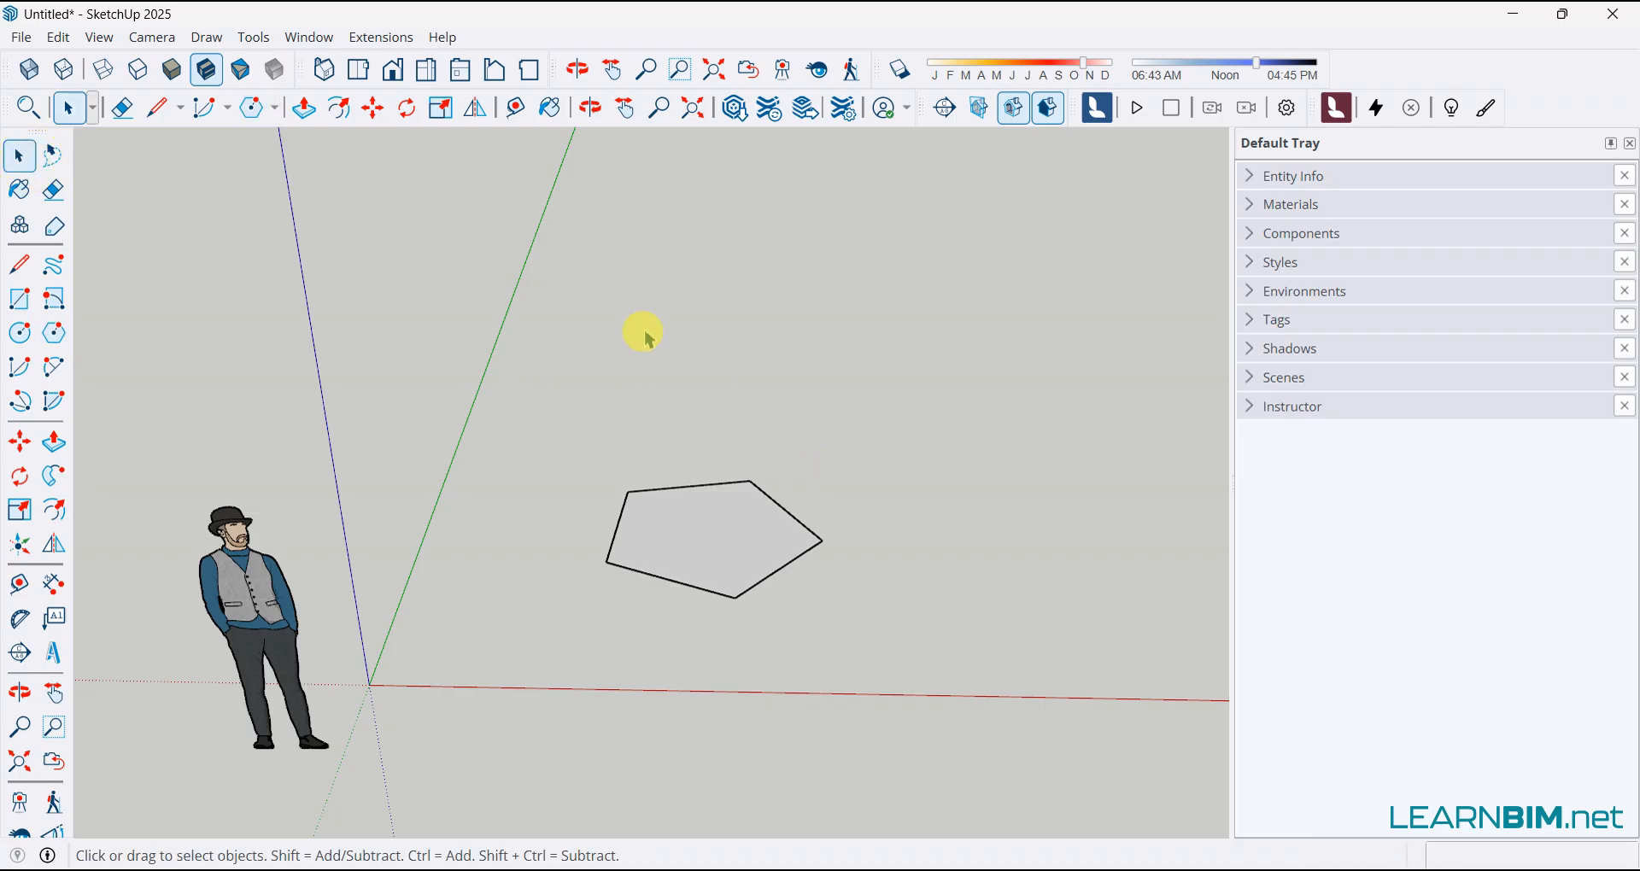
Draw a 10-sided polygon behind the pentagon with an inscribed radius of about 132 cm.
click(54, 332)
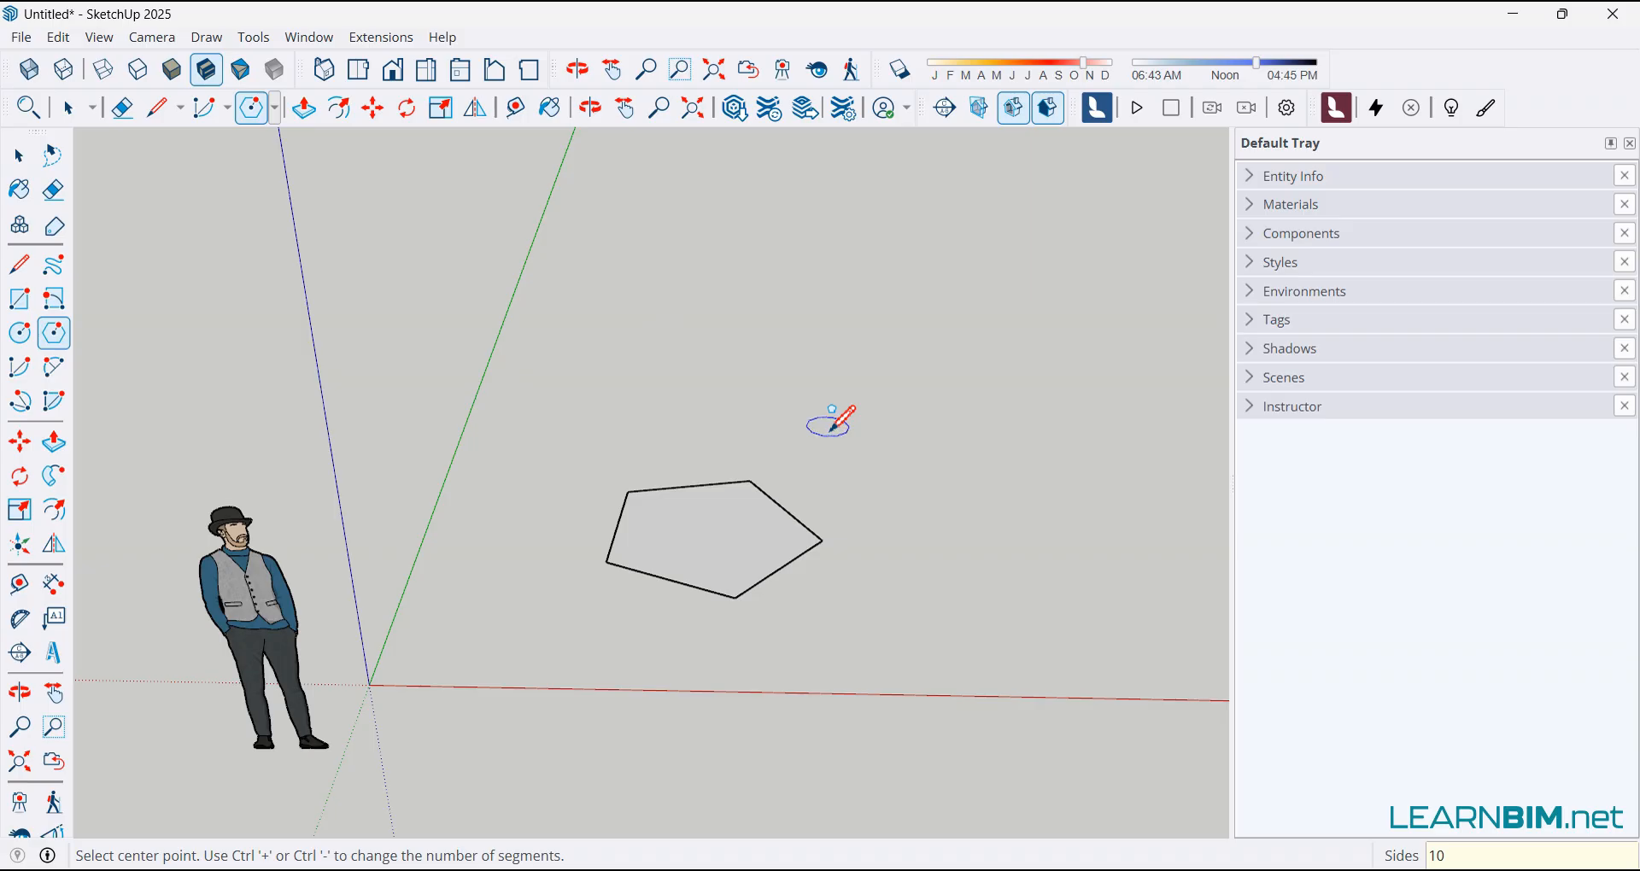
click(832, 429)
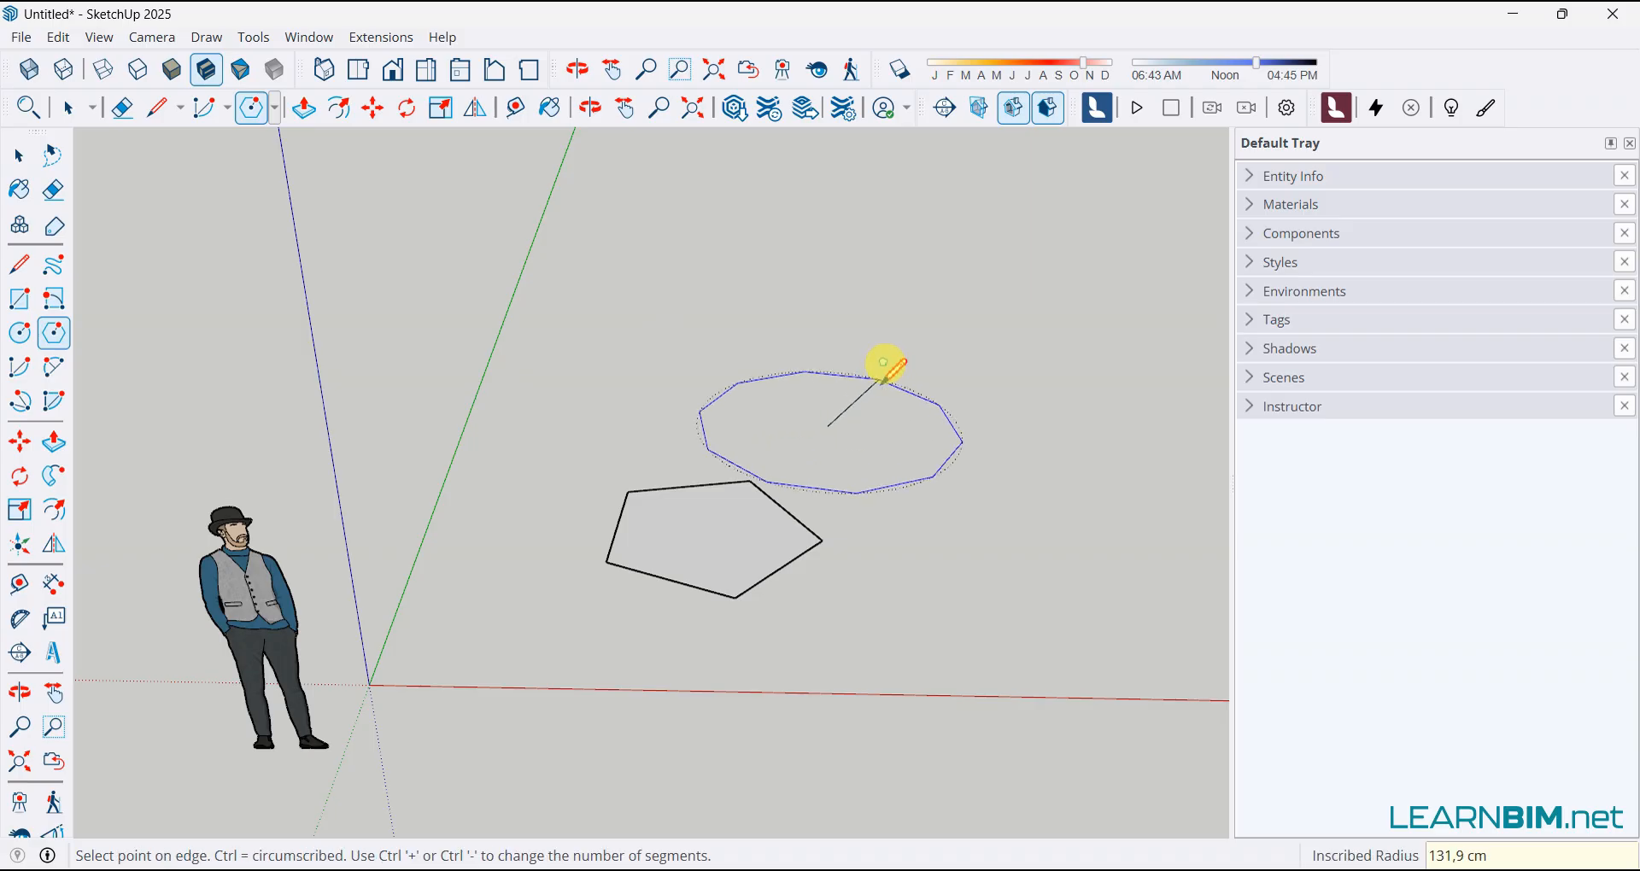
click(878, 378)
middle_drag(982, 397, 848, 322)
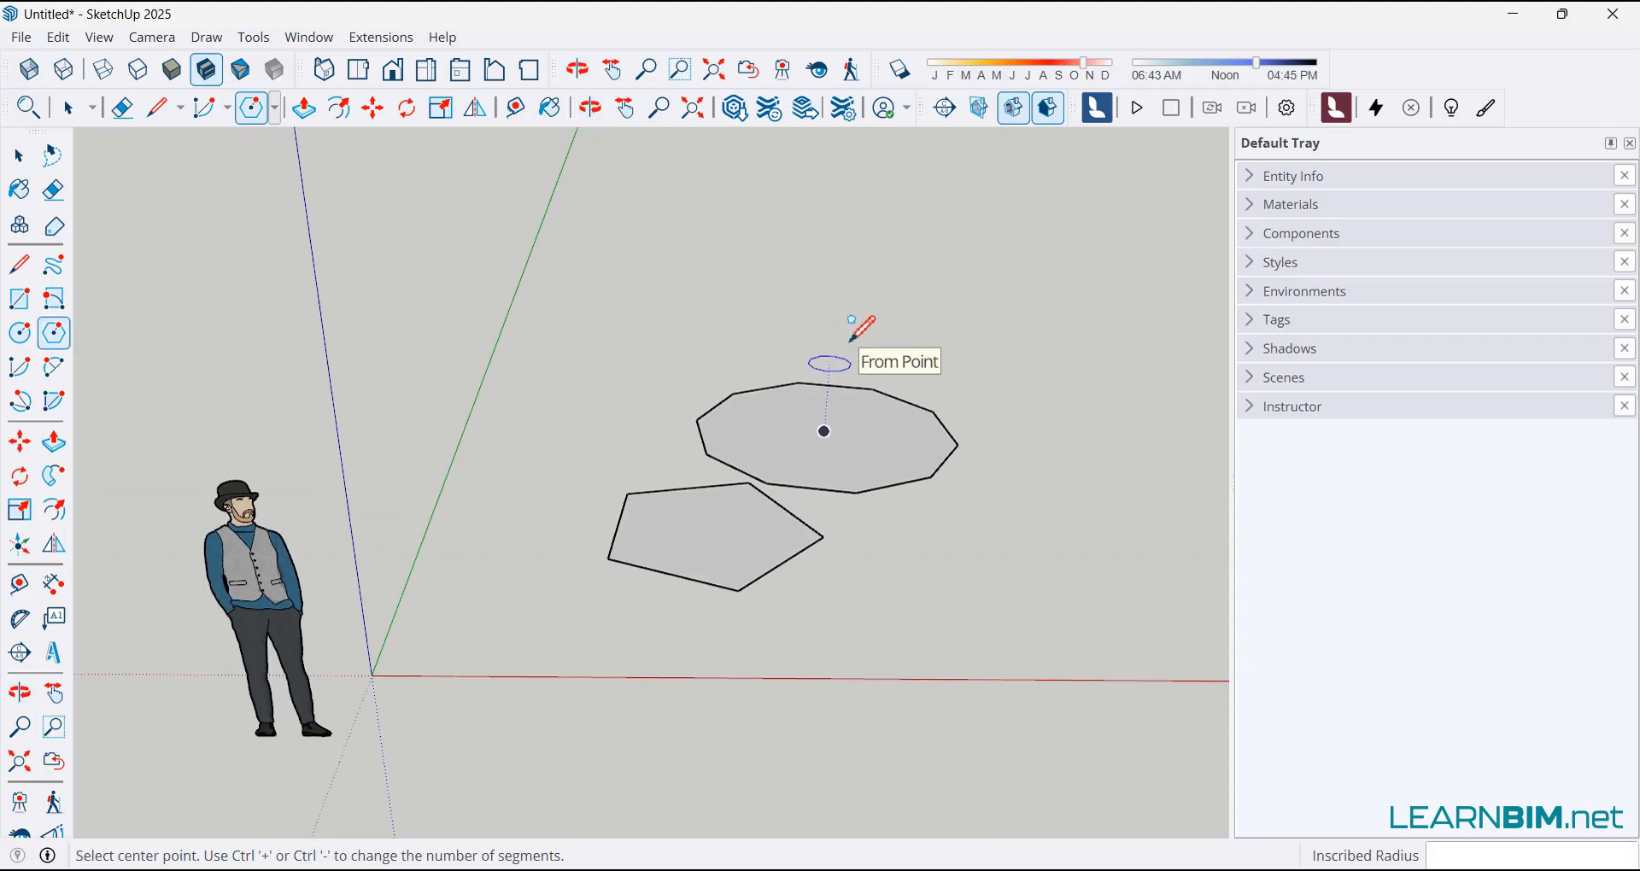
Select both polygons together and delete them from the model.
click(19, 156)
drag(556, 305, 1049, 655)
key(Delete)
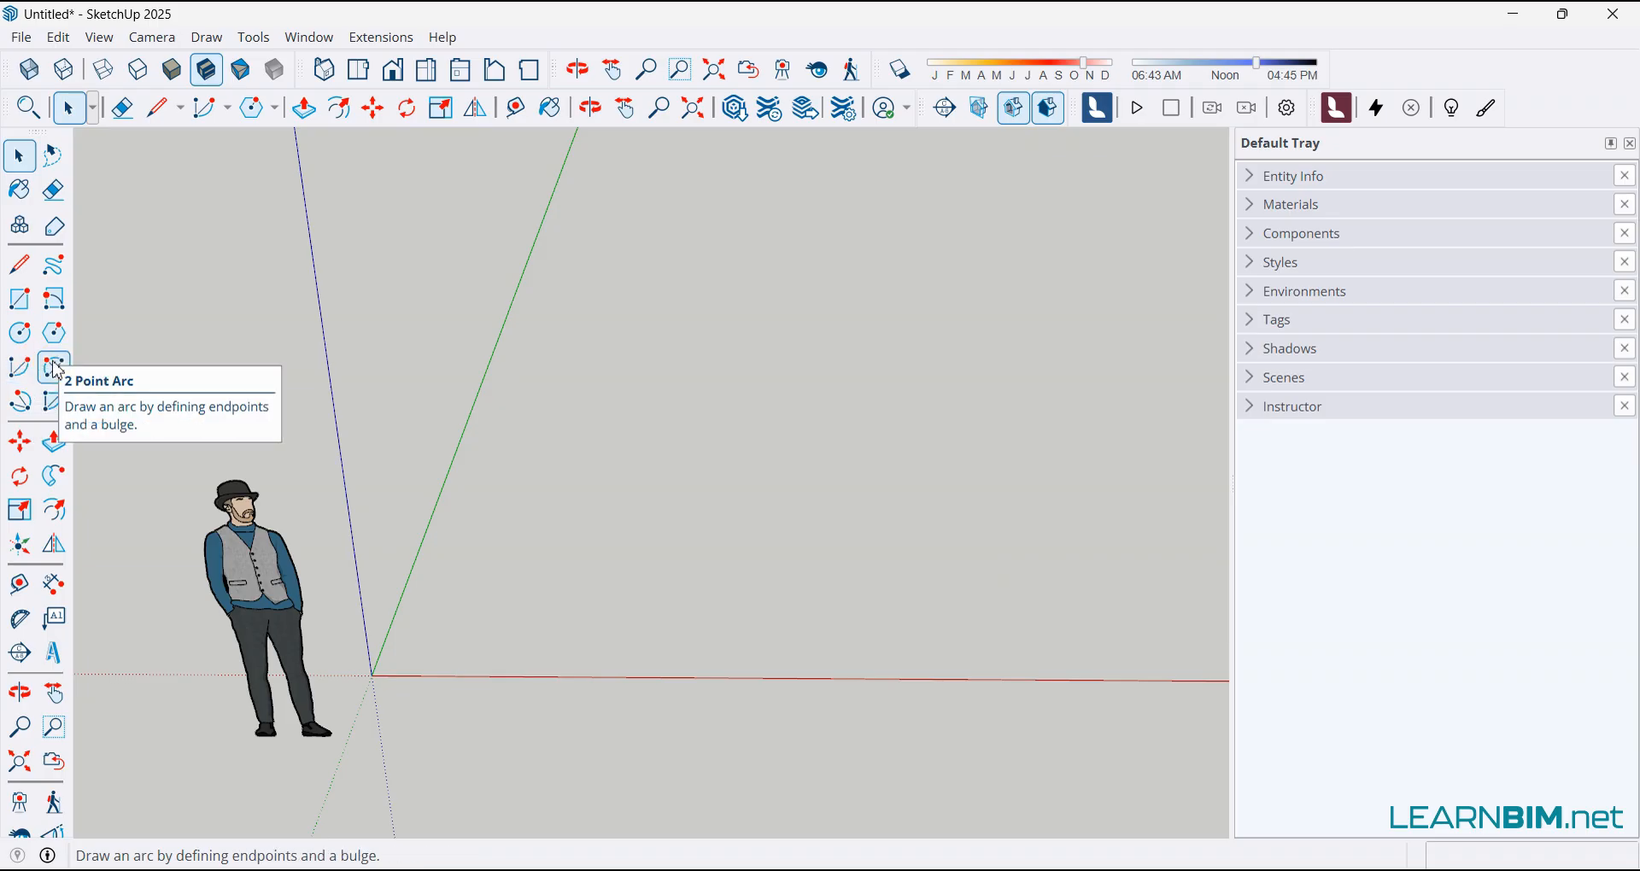
Draw a 12-segment arc around a center point on the ground, sweeping 300 degrees.
click(11, 375)
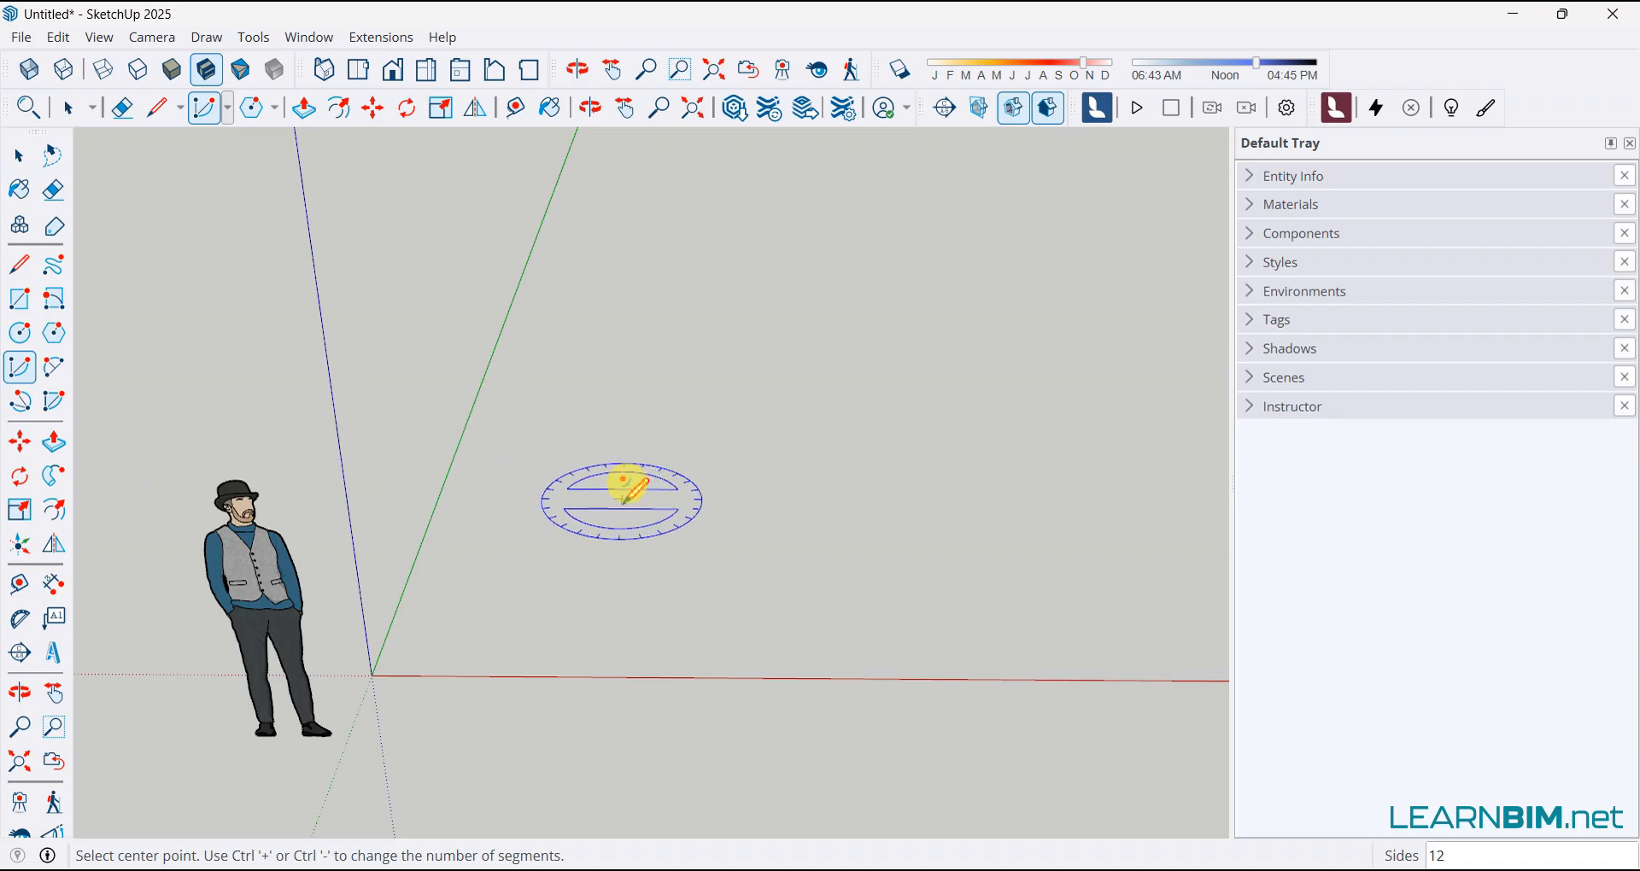
click(638, 505)
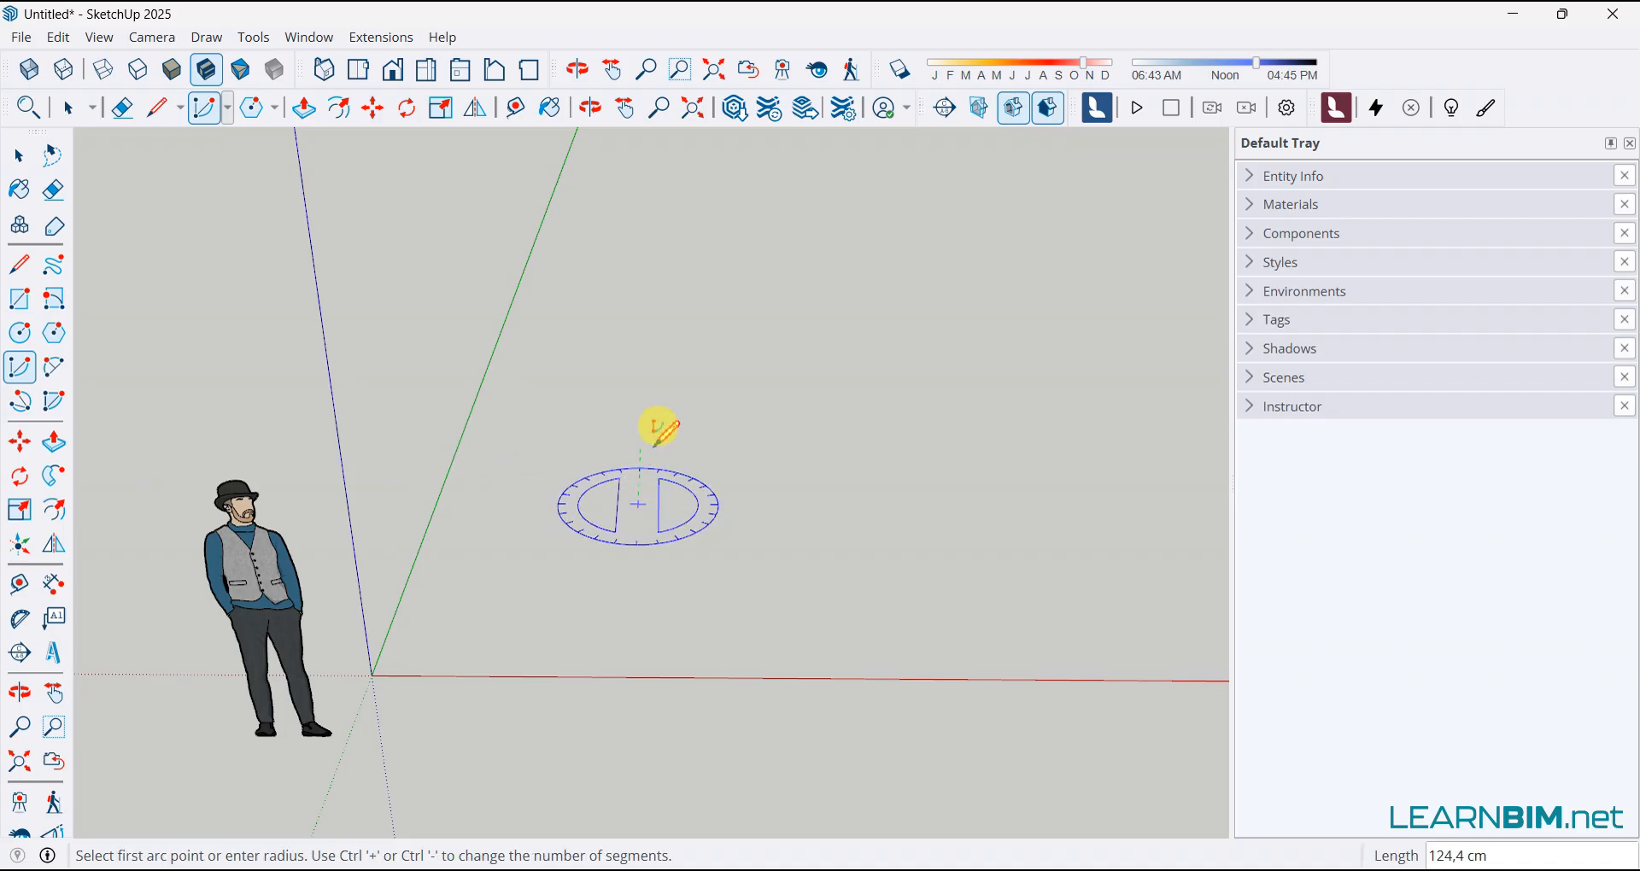
click(644, 392)
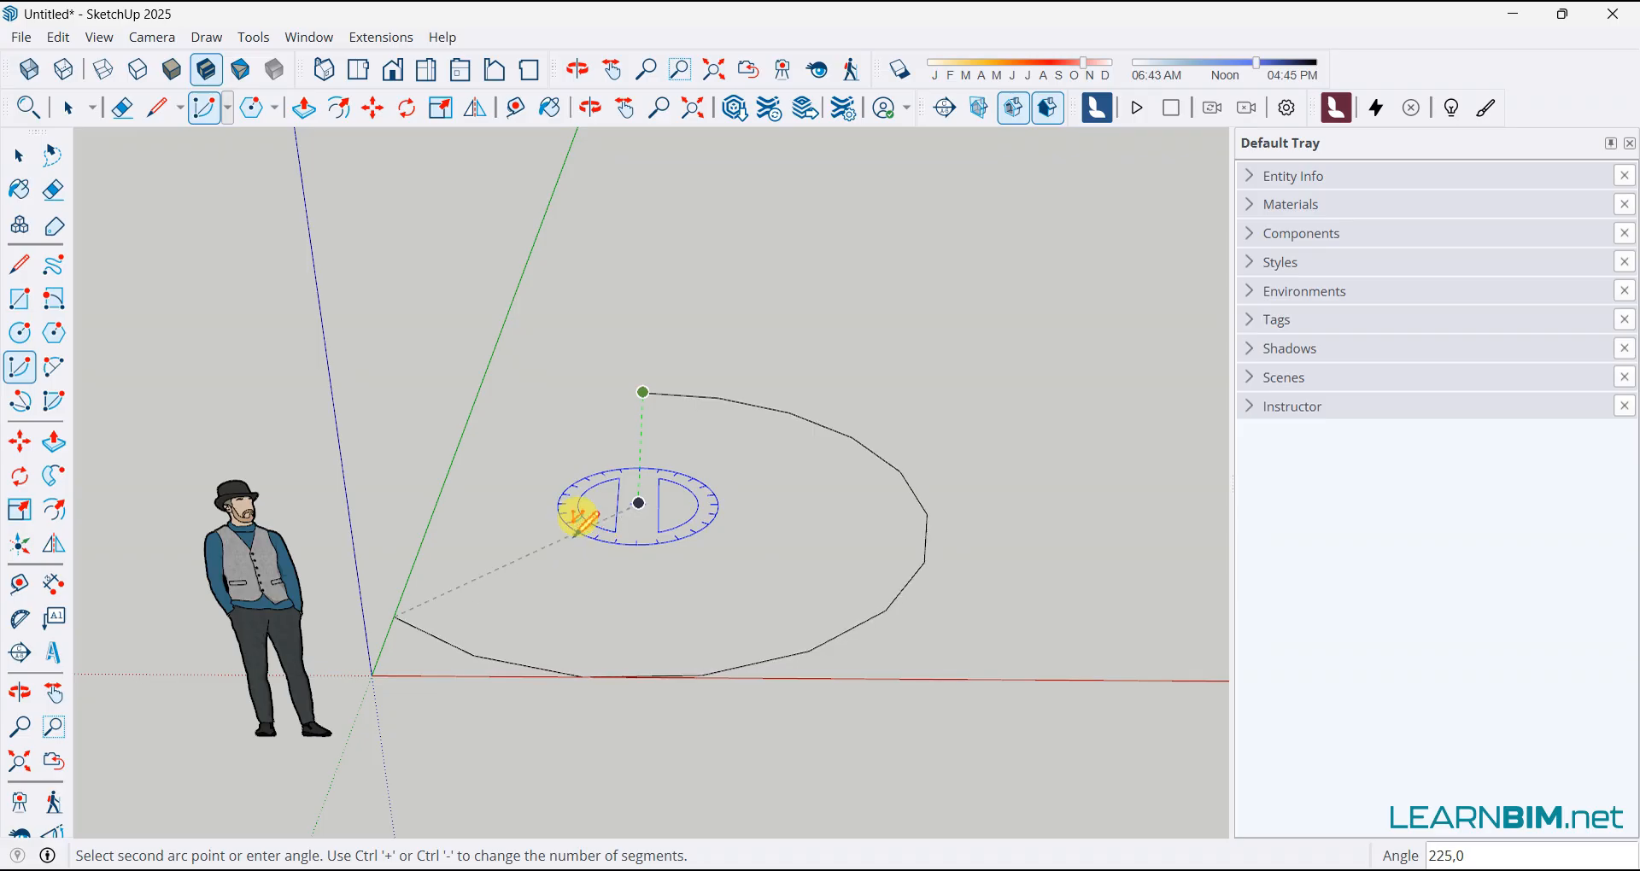
click(578, 474)
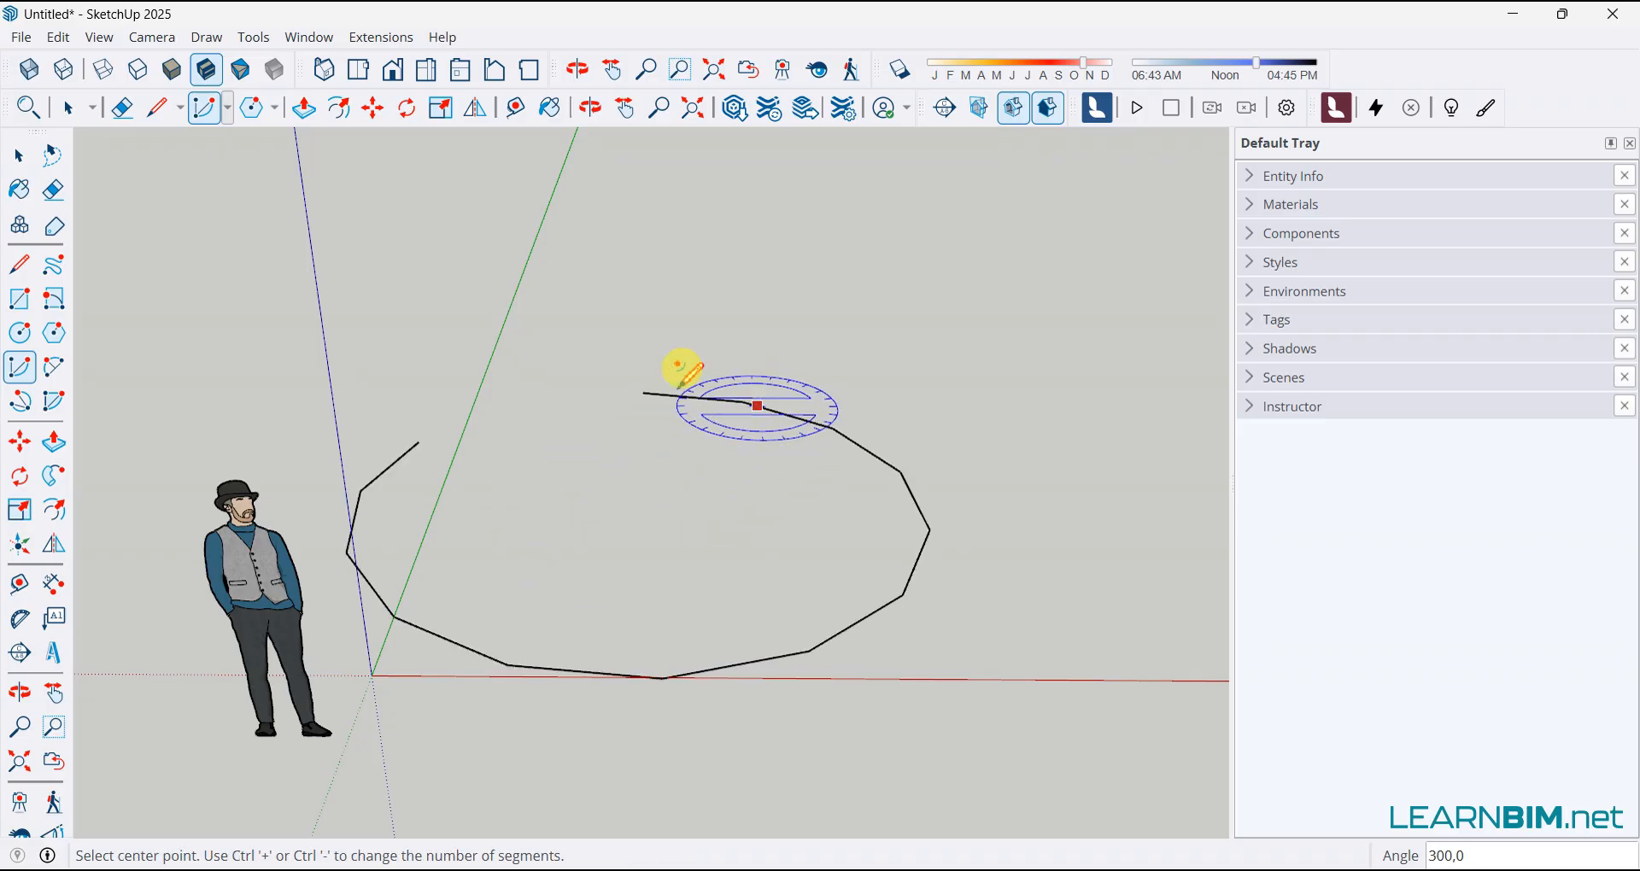
Erase the large arc drawn around the center point.
click(122, 108)
click(377, 479)
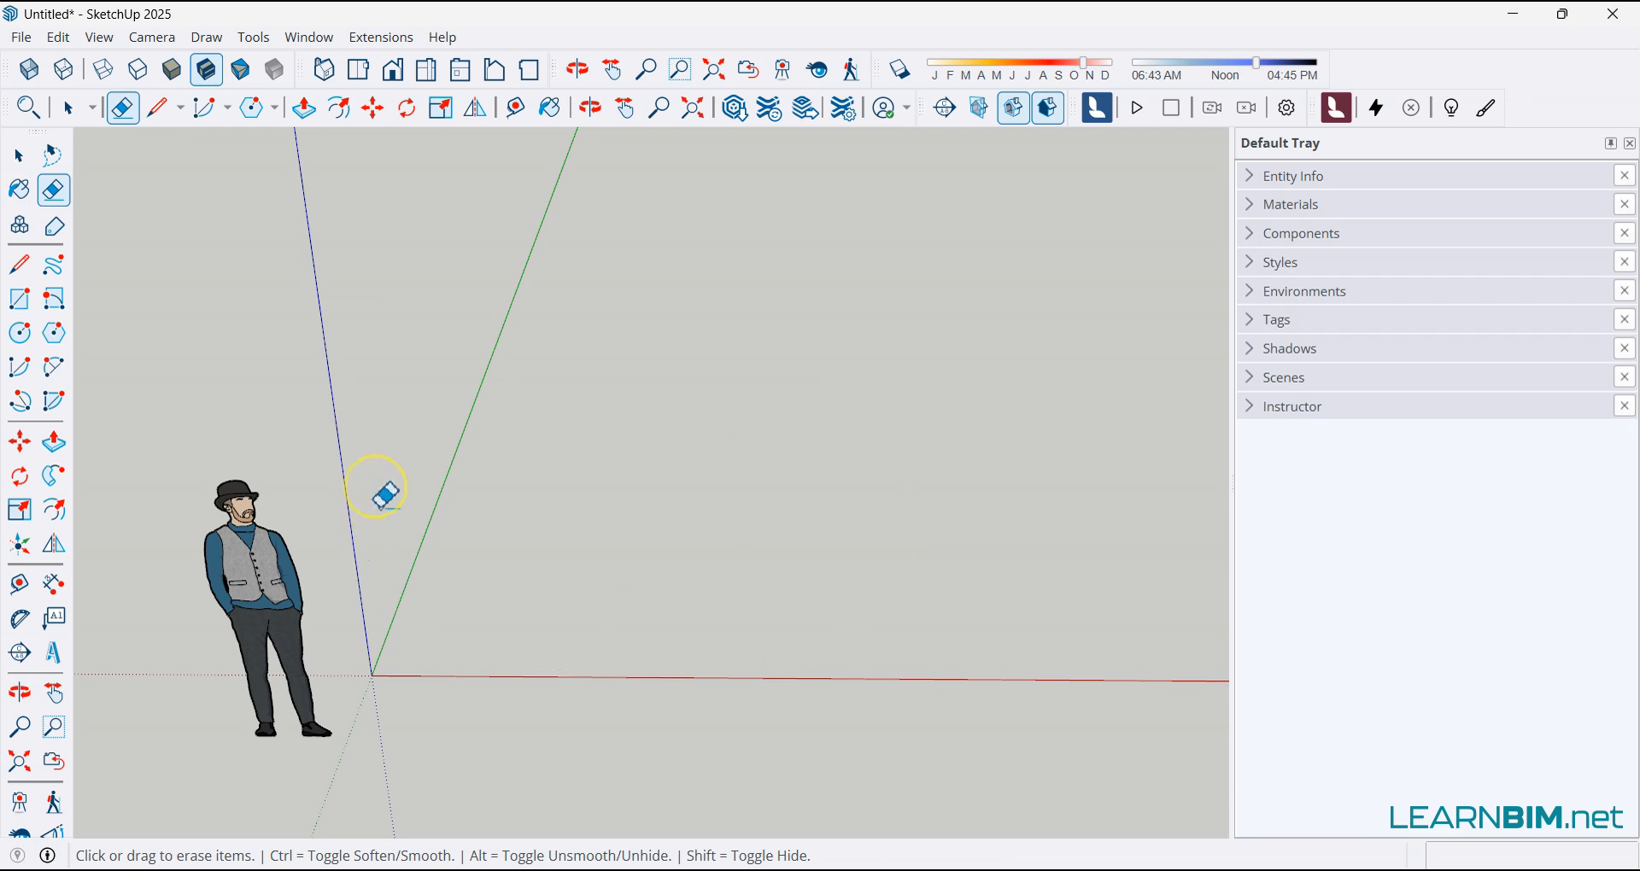
Draw a 12-segment two-point arc parallel to the red axis, starting near the green axis, with a bulge of about 128 cm.
click(53, 367)
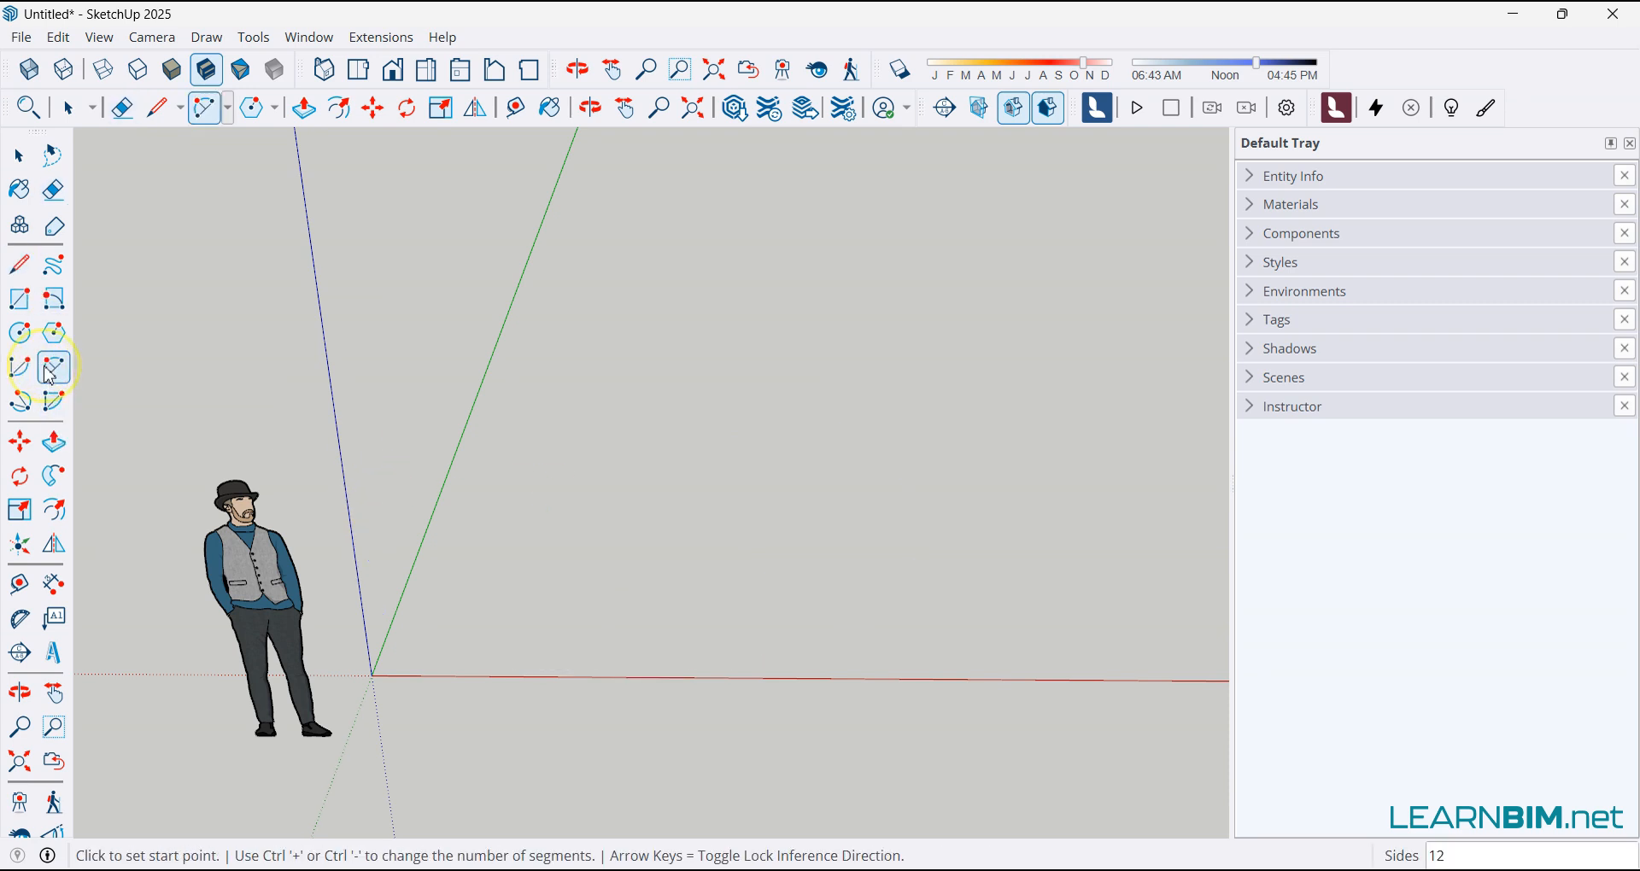
click(469, 439)
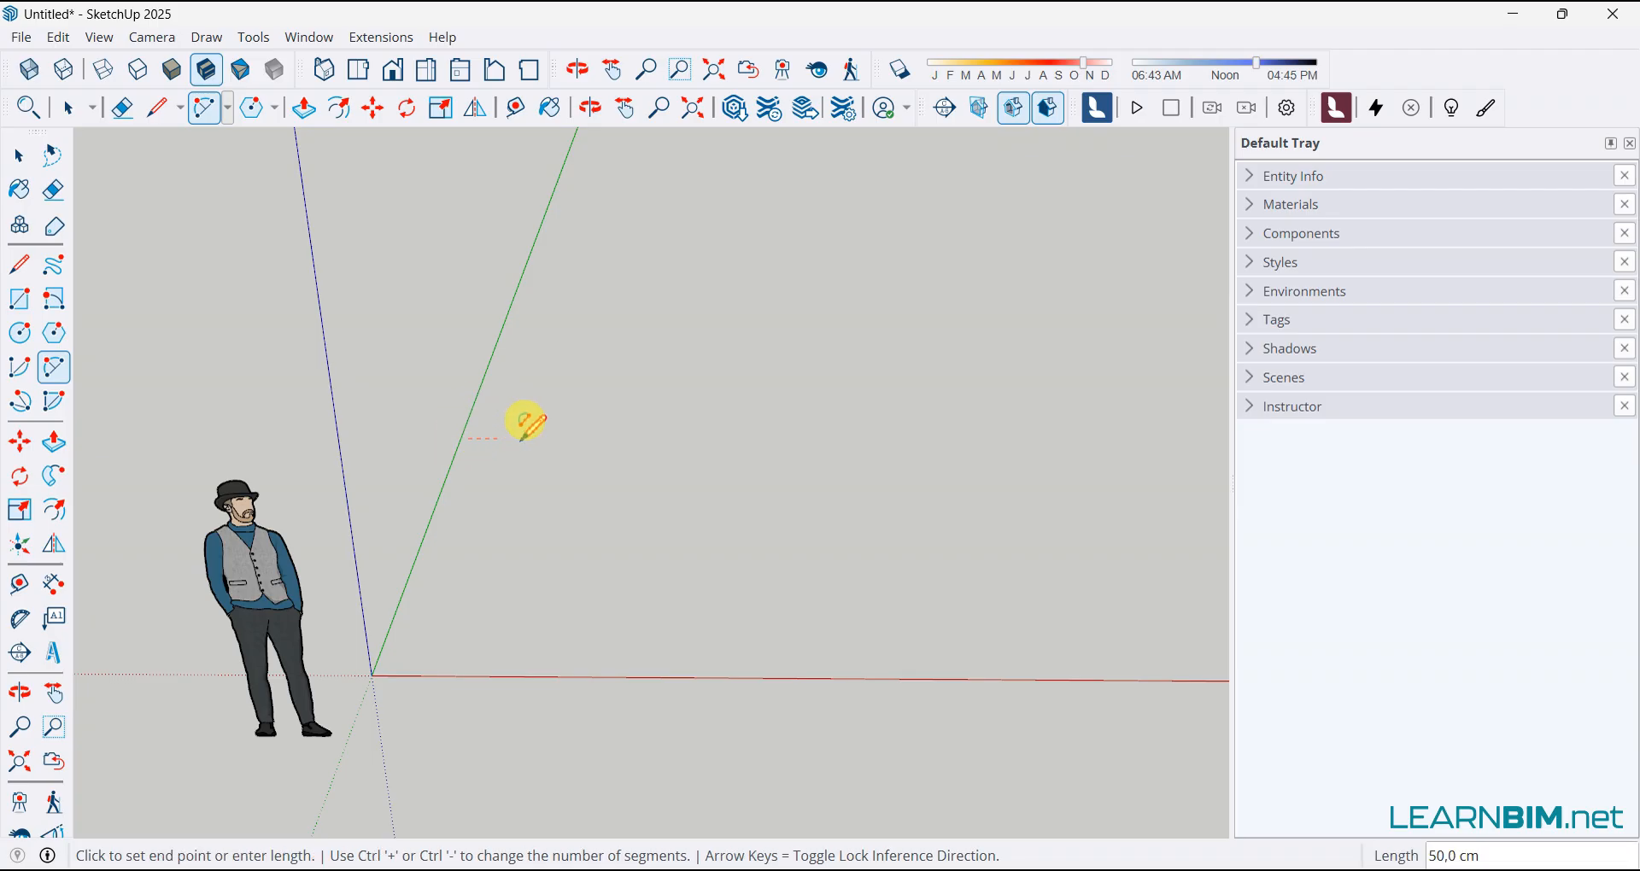
click(723, 439)
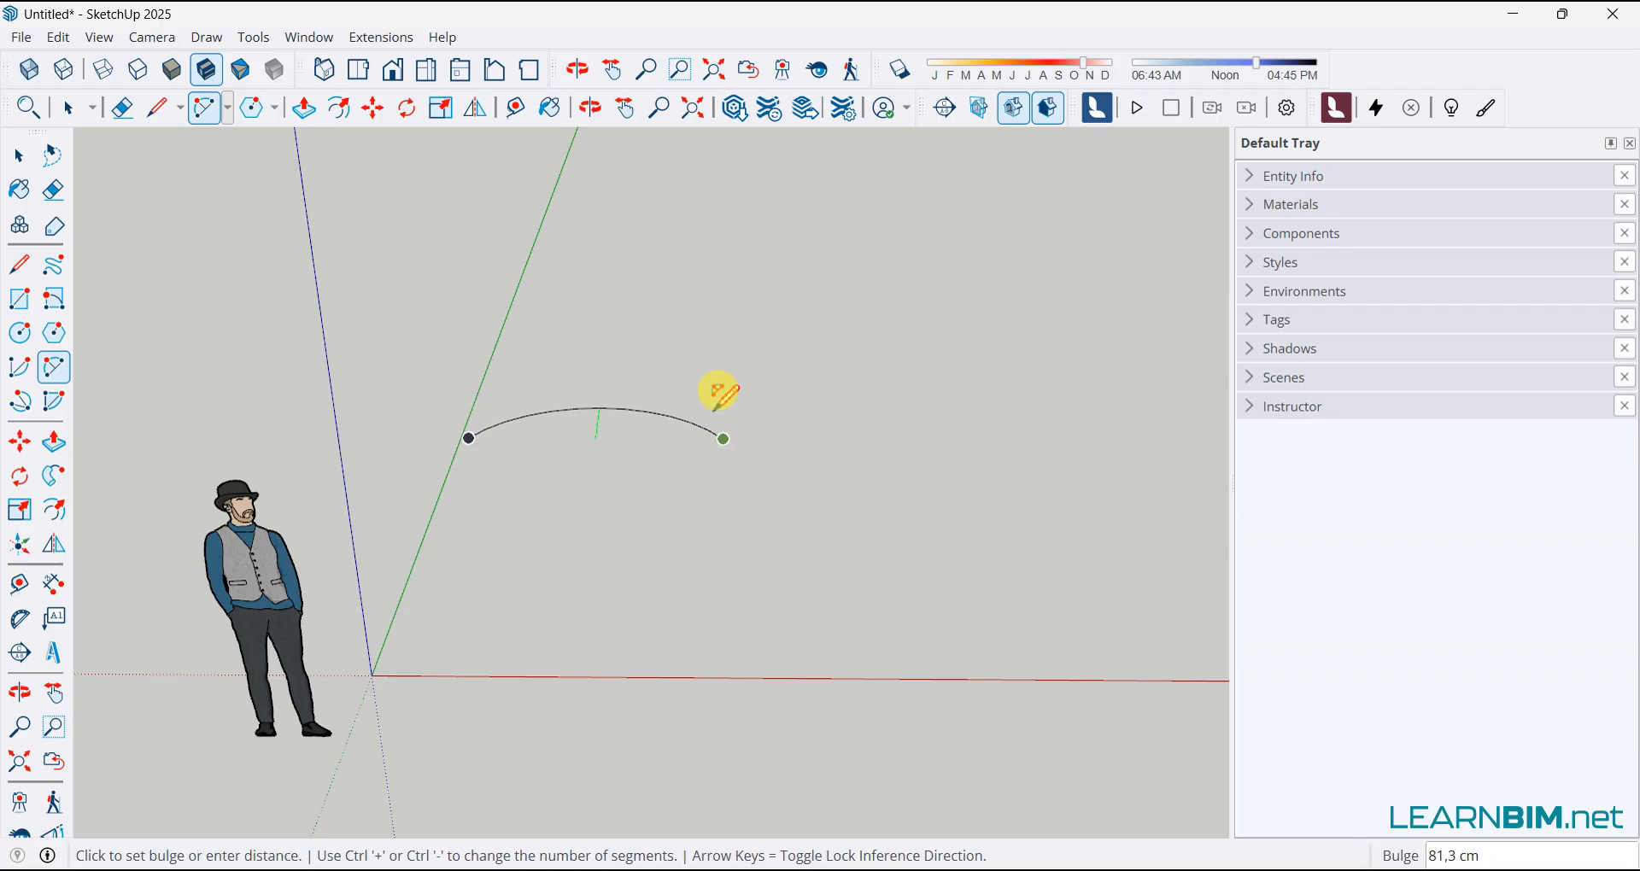
click(703, 378)
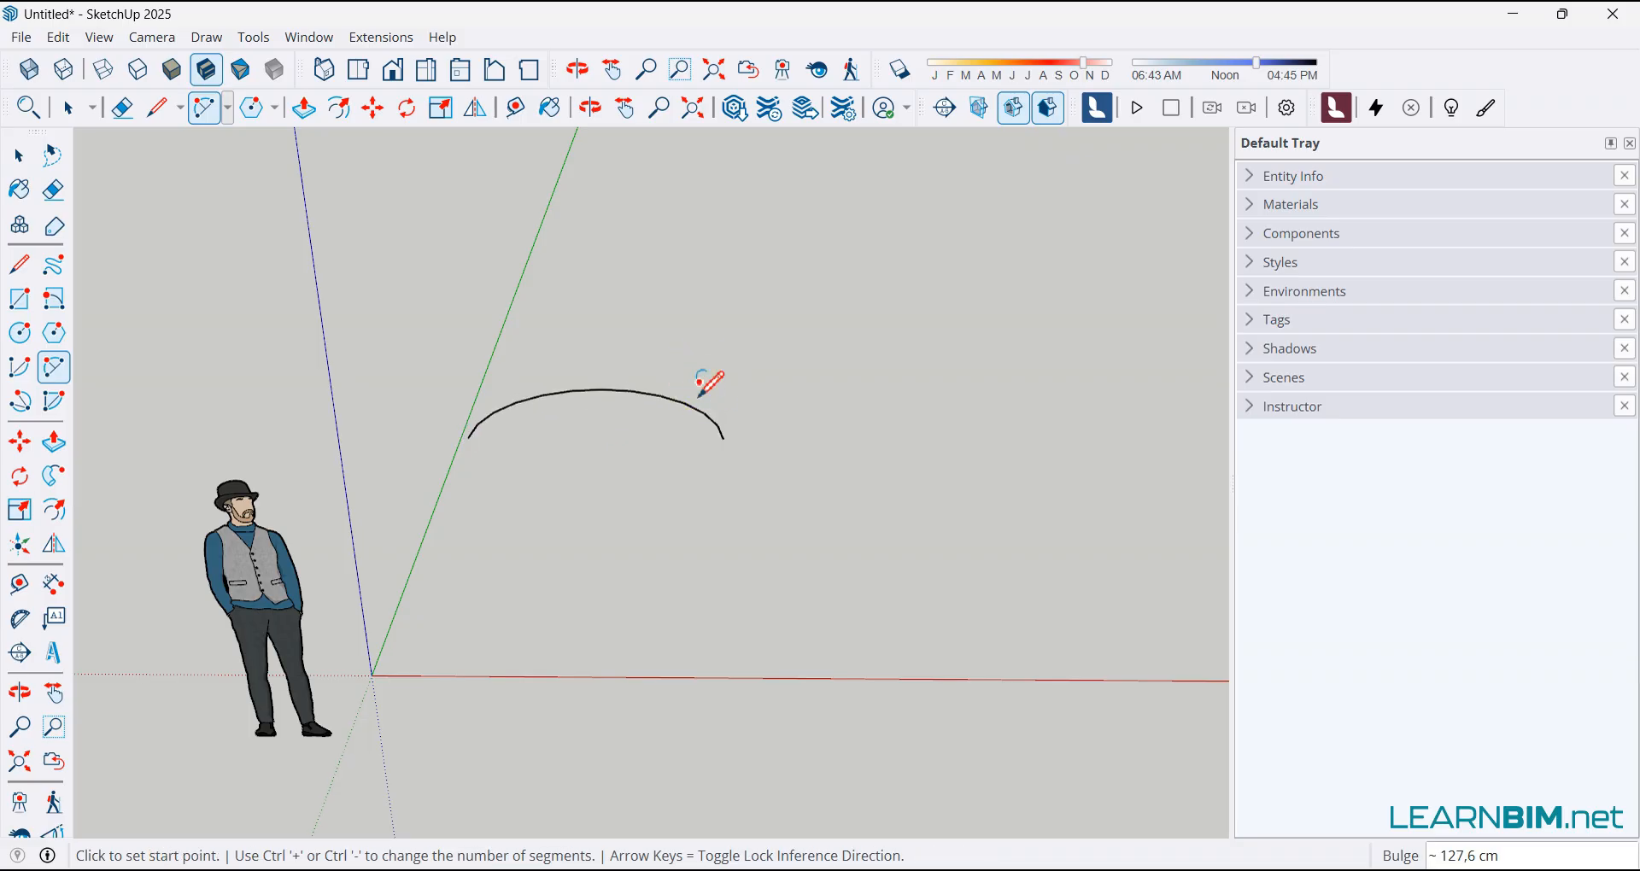
Draw a 12-segment arc through three points on the ground, in front of and beside the two-point arc.
click(32, 408)
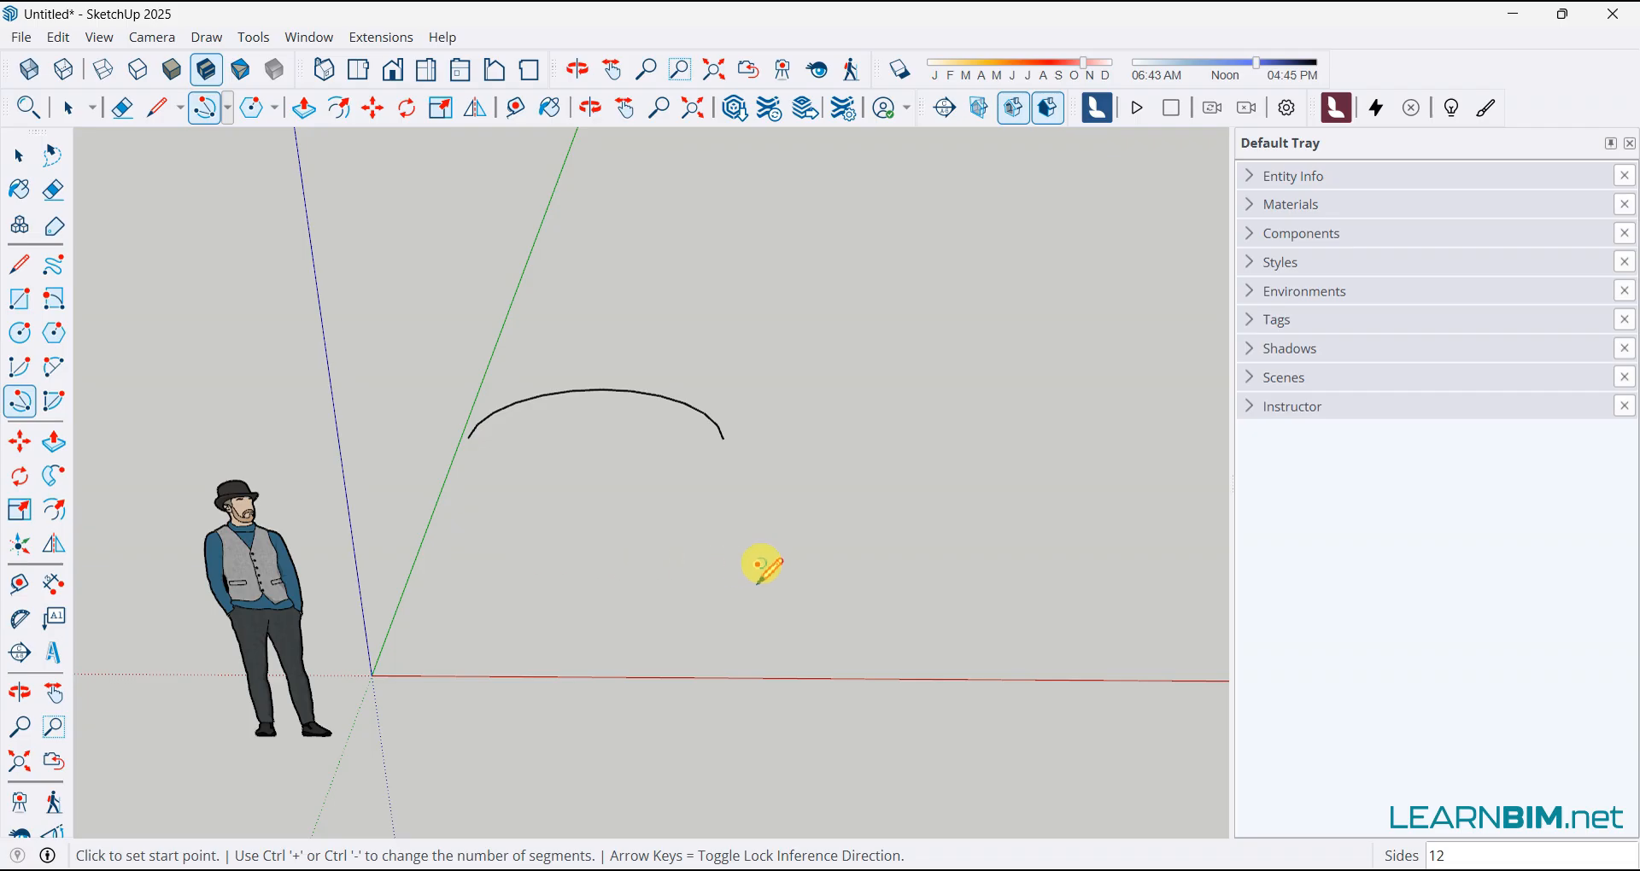
click(806, 580)
click(975, 580)
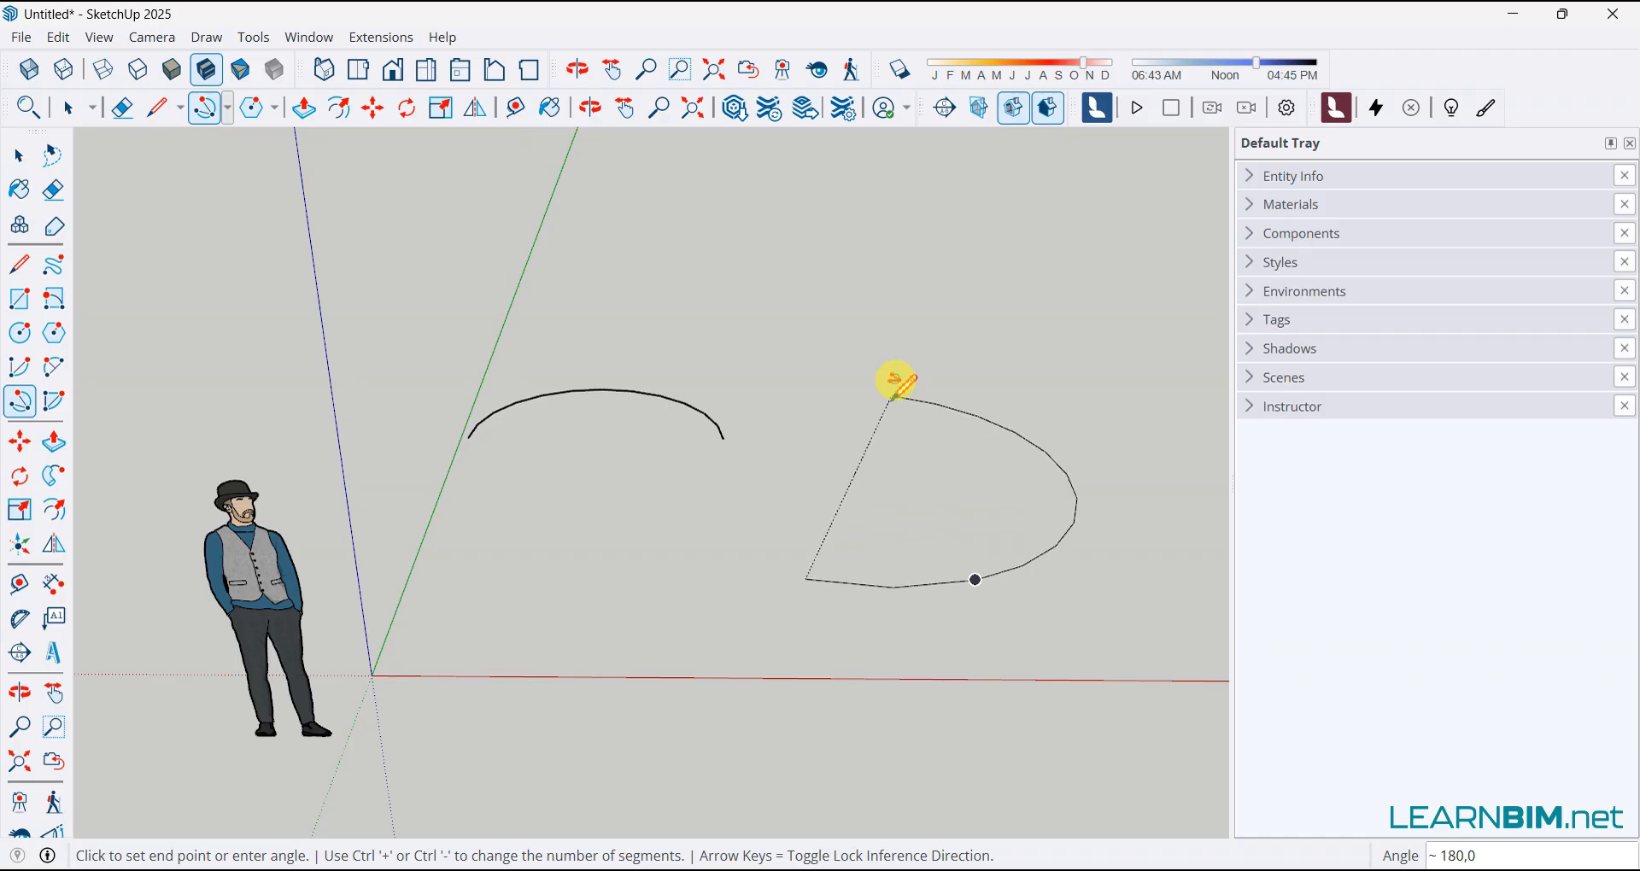
click(888, 541)
click(974, 521)
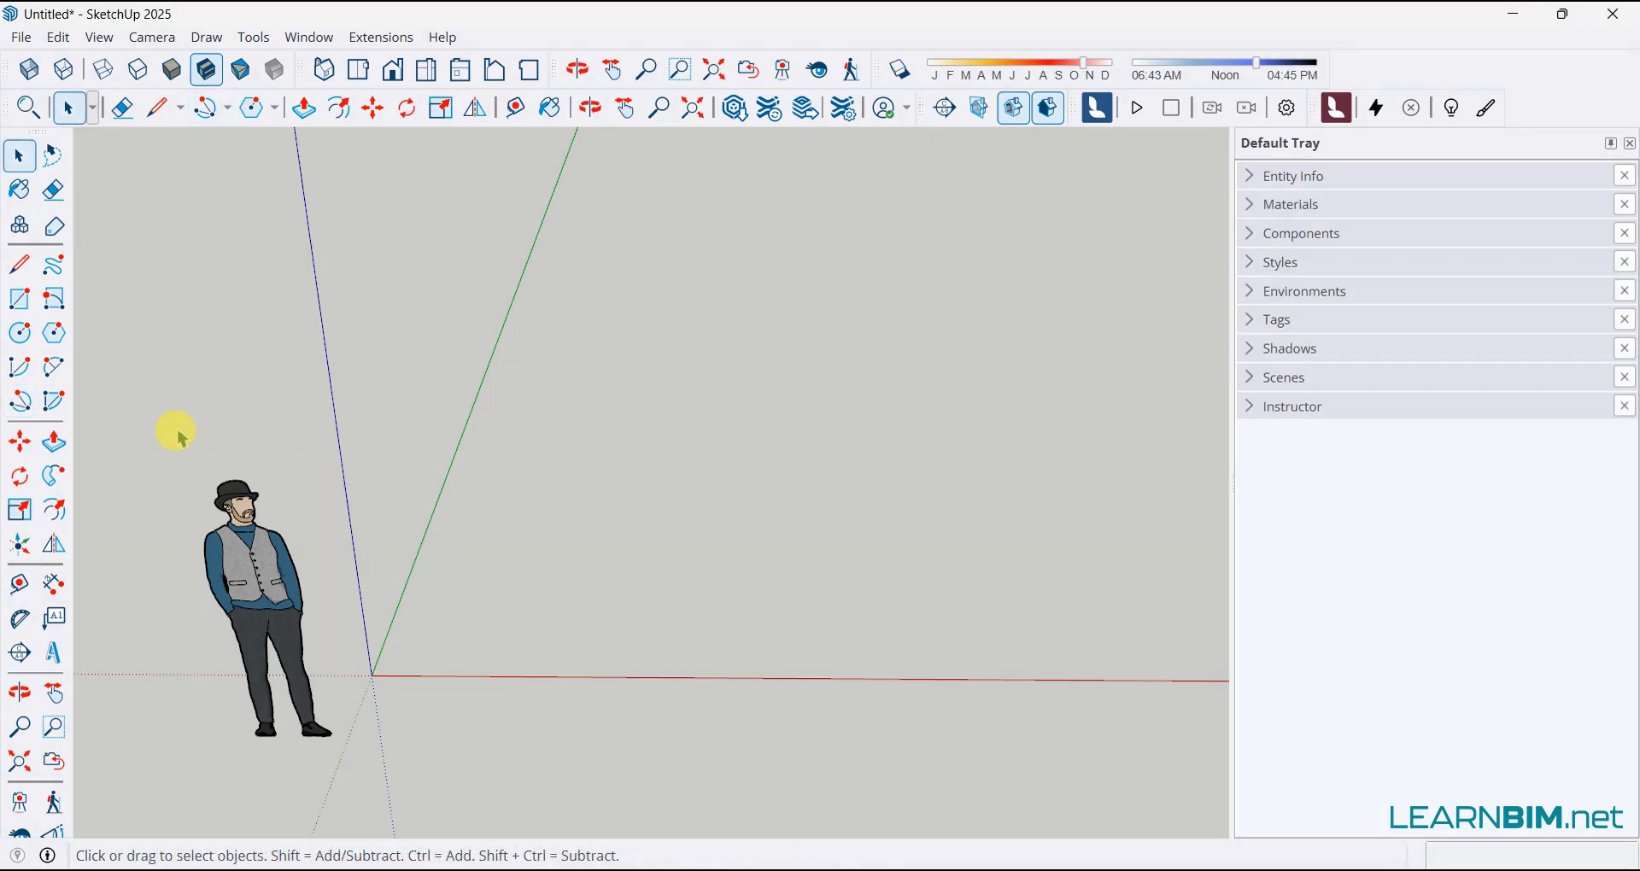
Draw a large 12-segment pie sector on the ground, well beyond the origin between the red and green axes.
click(53, 401)
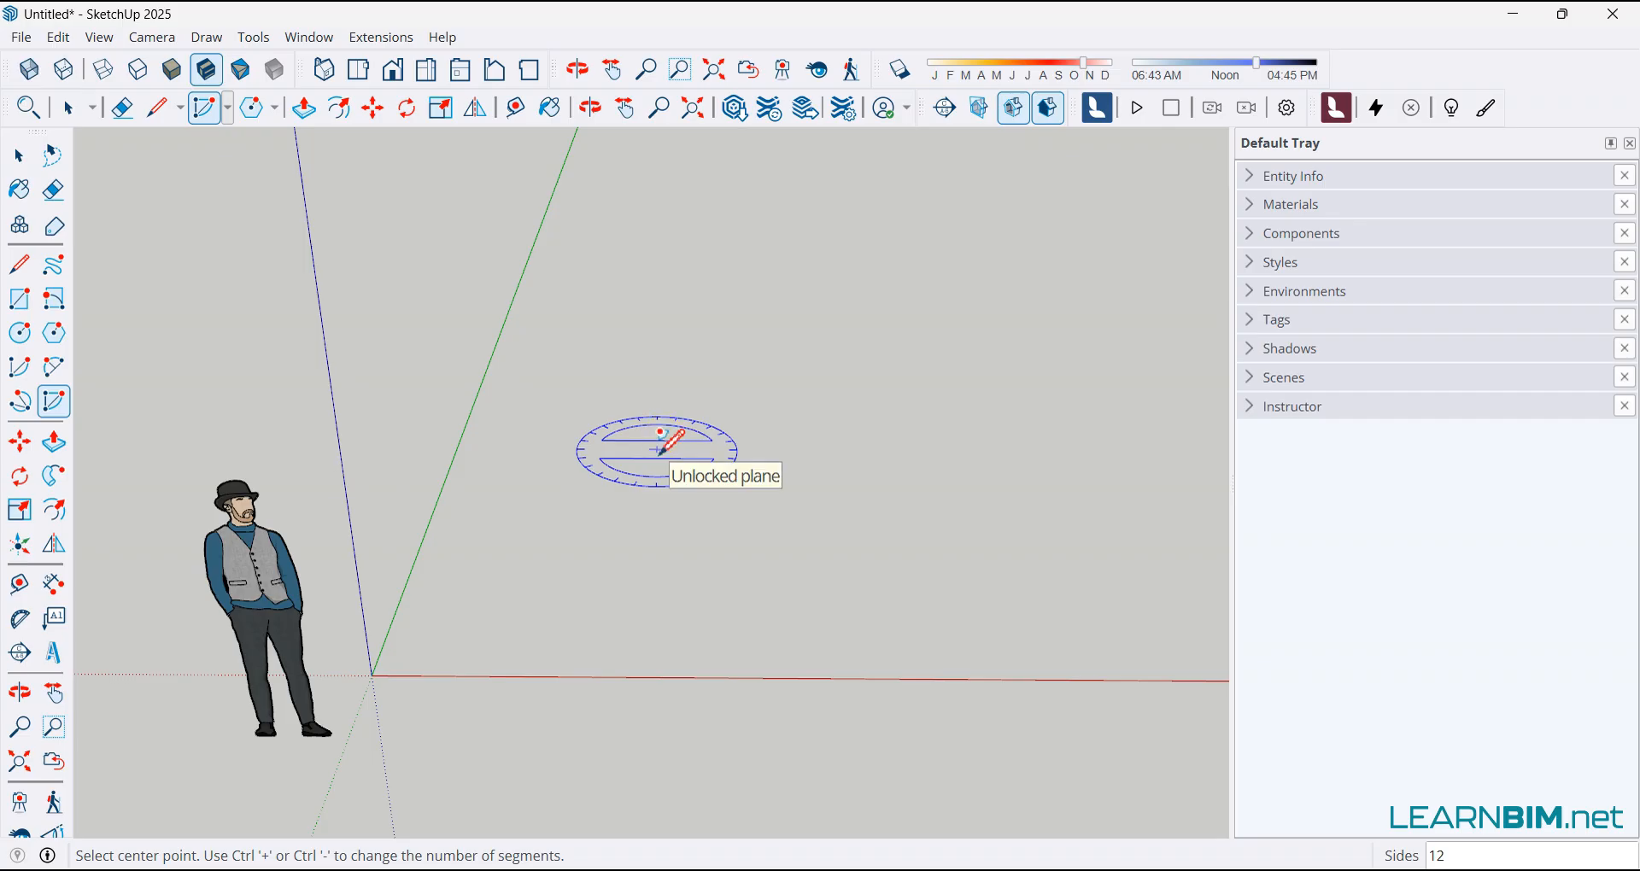
drag(657, 449, 700, 390)
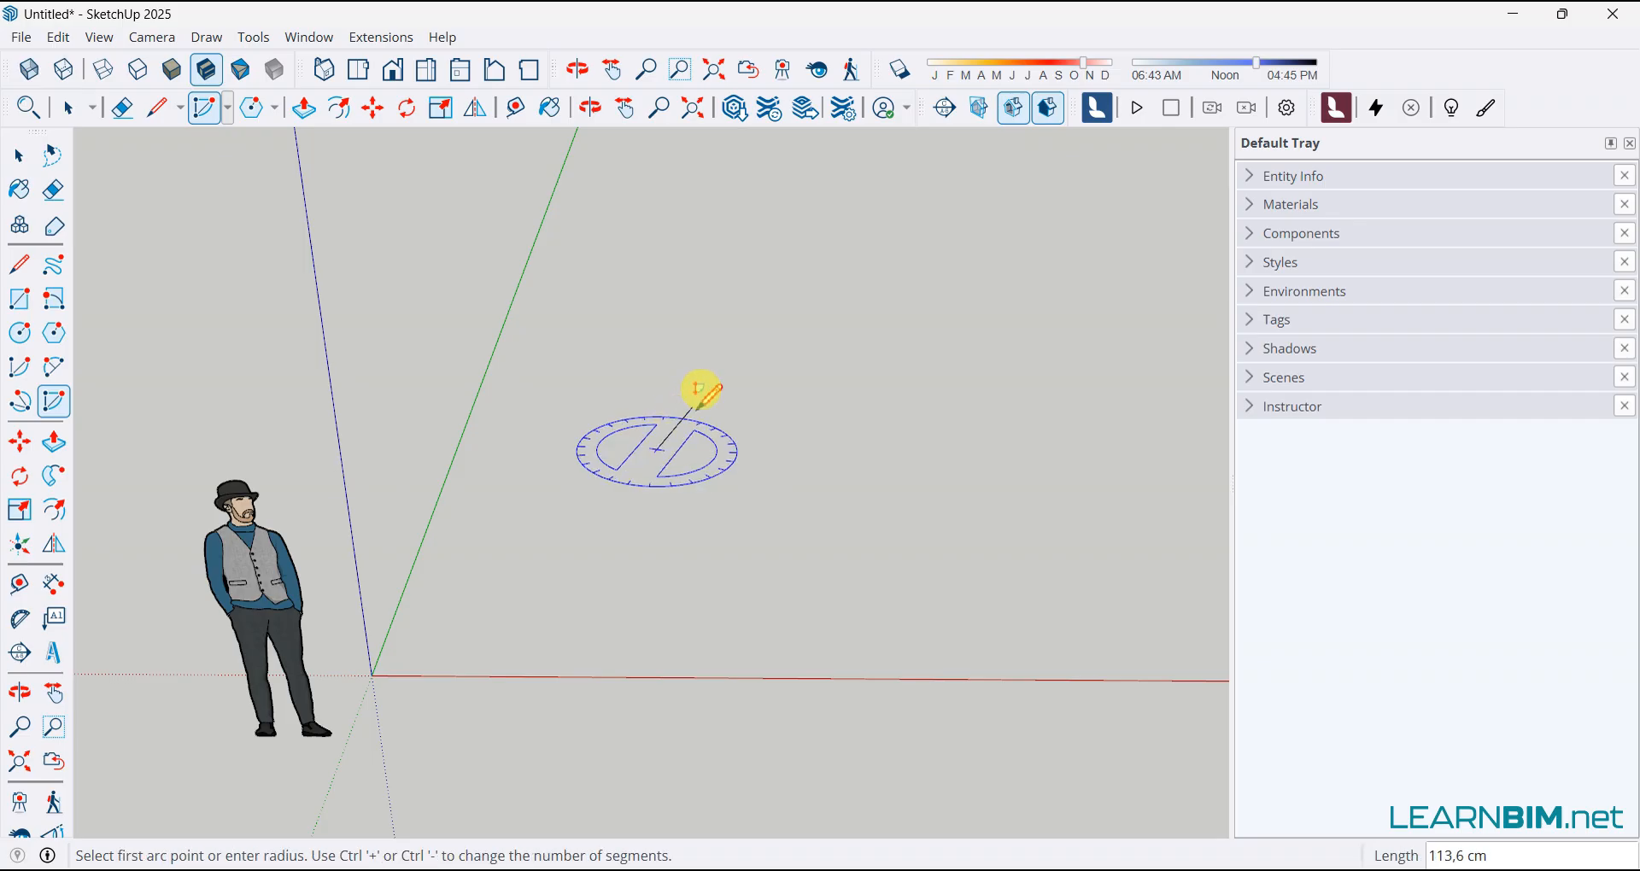
click(719, 363)
click(768, 403)
Draw two smaller pie sectors on the ground in front of the large one, each from its own center point.
click(779, 460)
click(857, 460)
click(851, 507)
click(750, 534)
click(684, 504)
click(662, 551)
Draw a fourth small pie sector between the other sectors and the green axis, sweeping about 25.5 degrees, and leave the Pie tool.
click(573, 576)
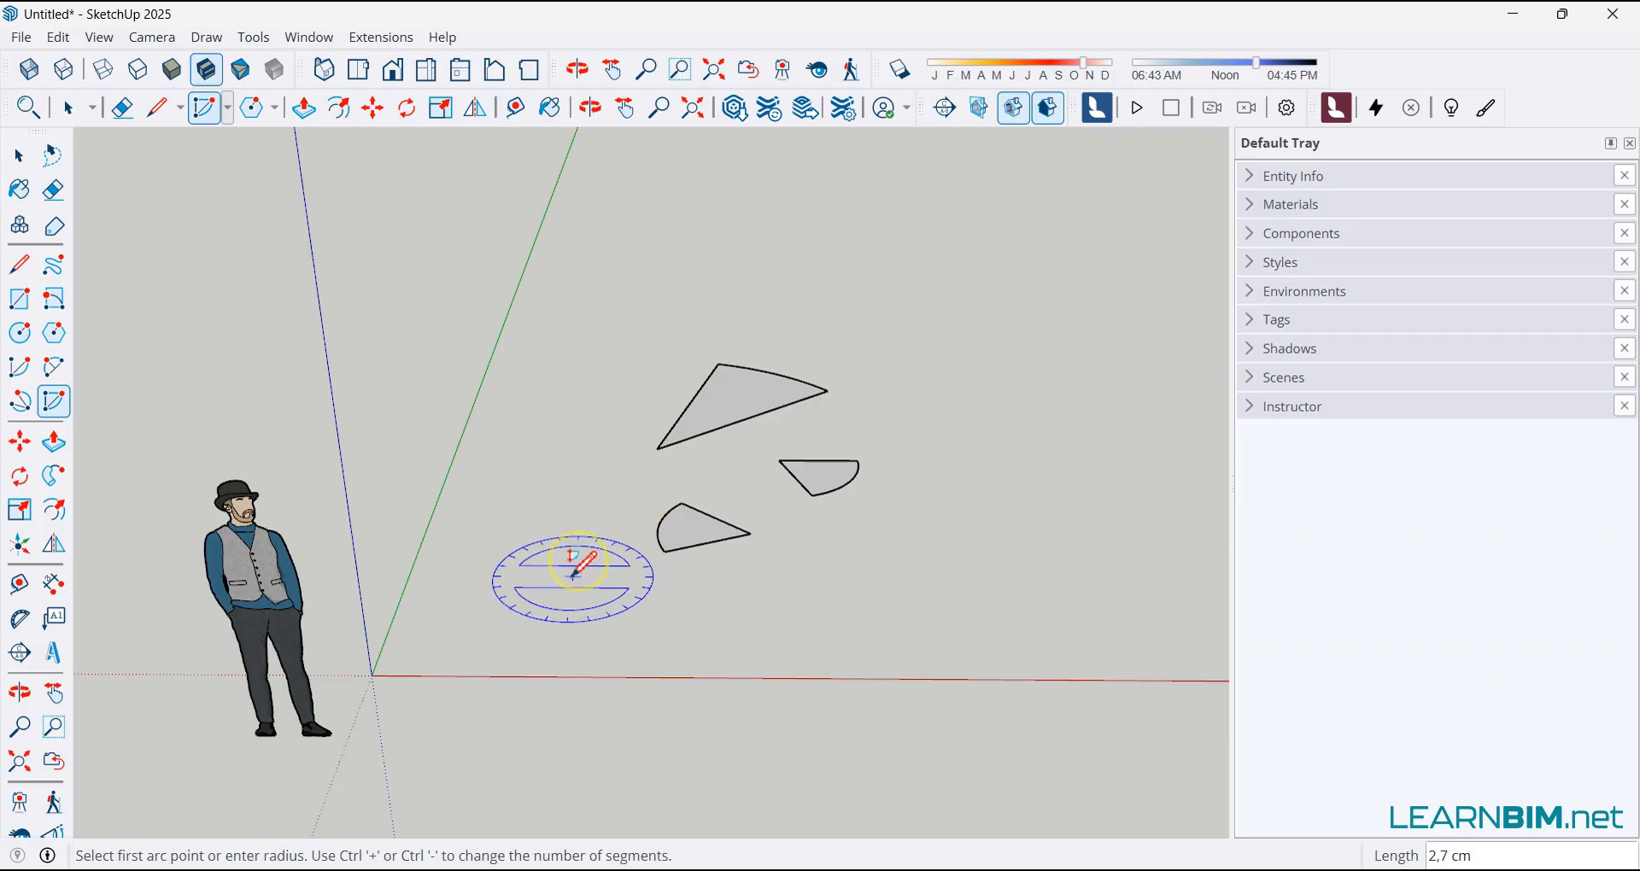
click(567, 513)
click(620, 513)
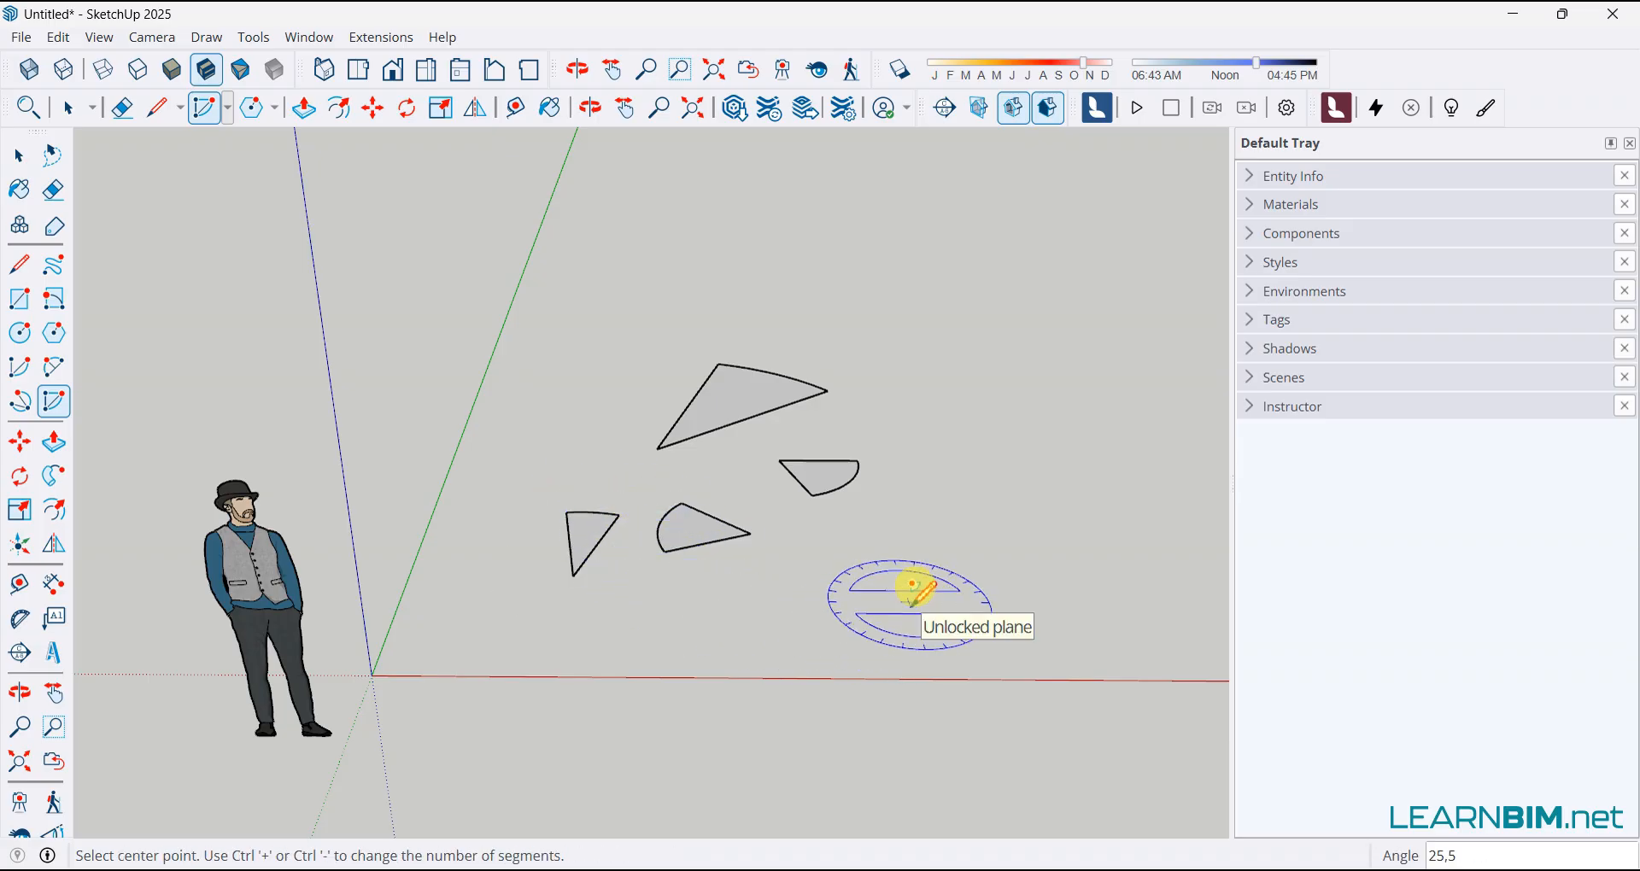
click(19, 155)
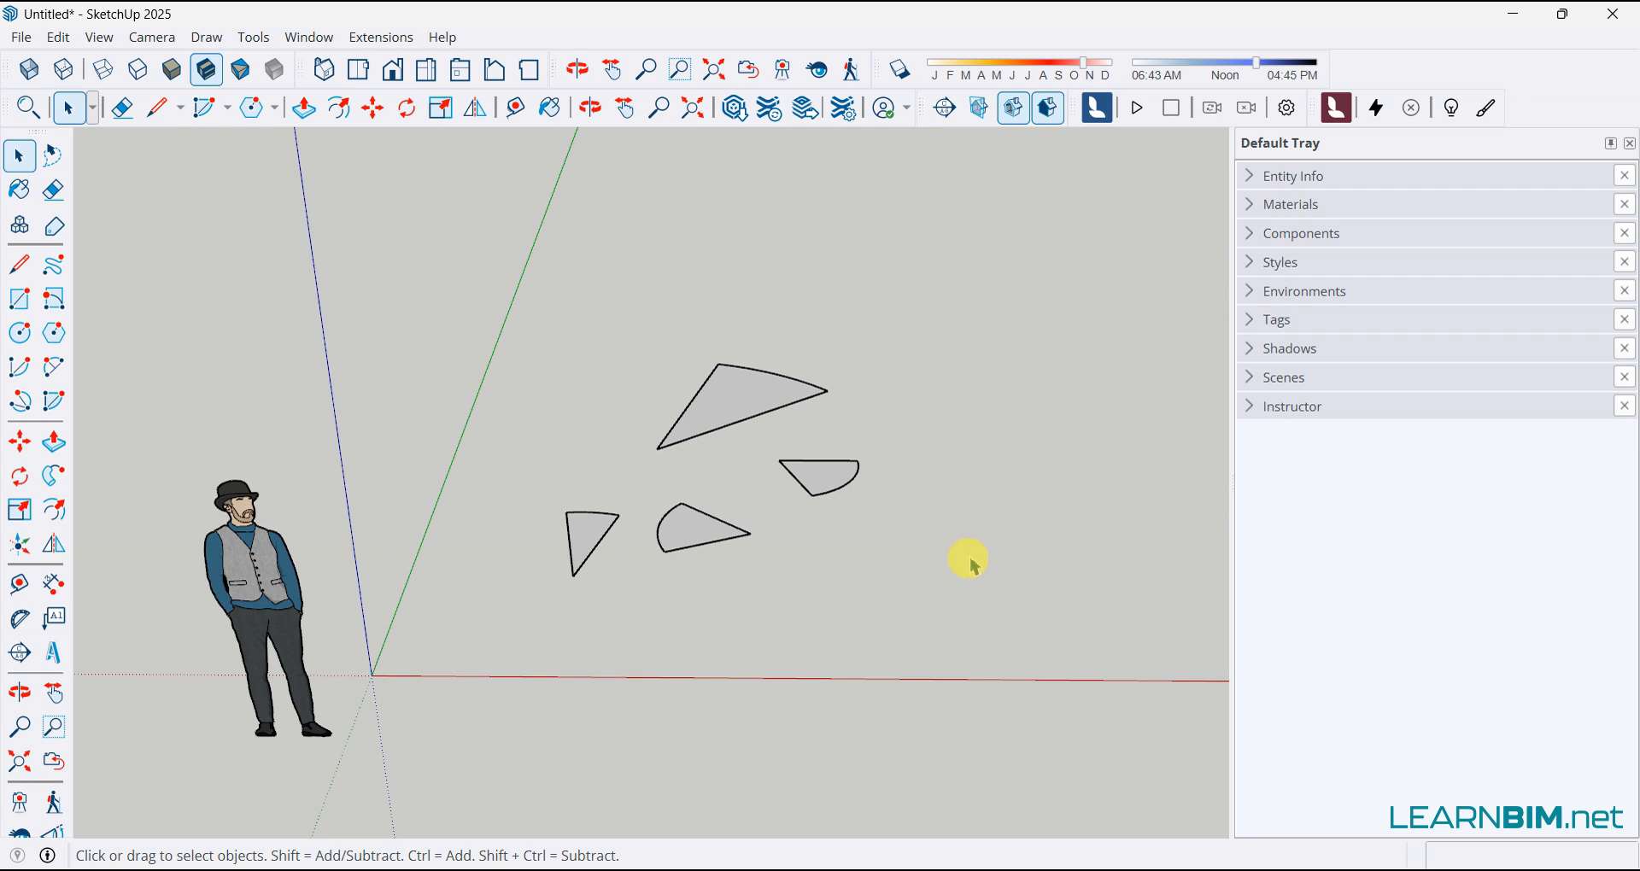